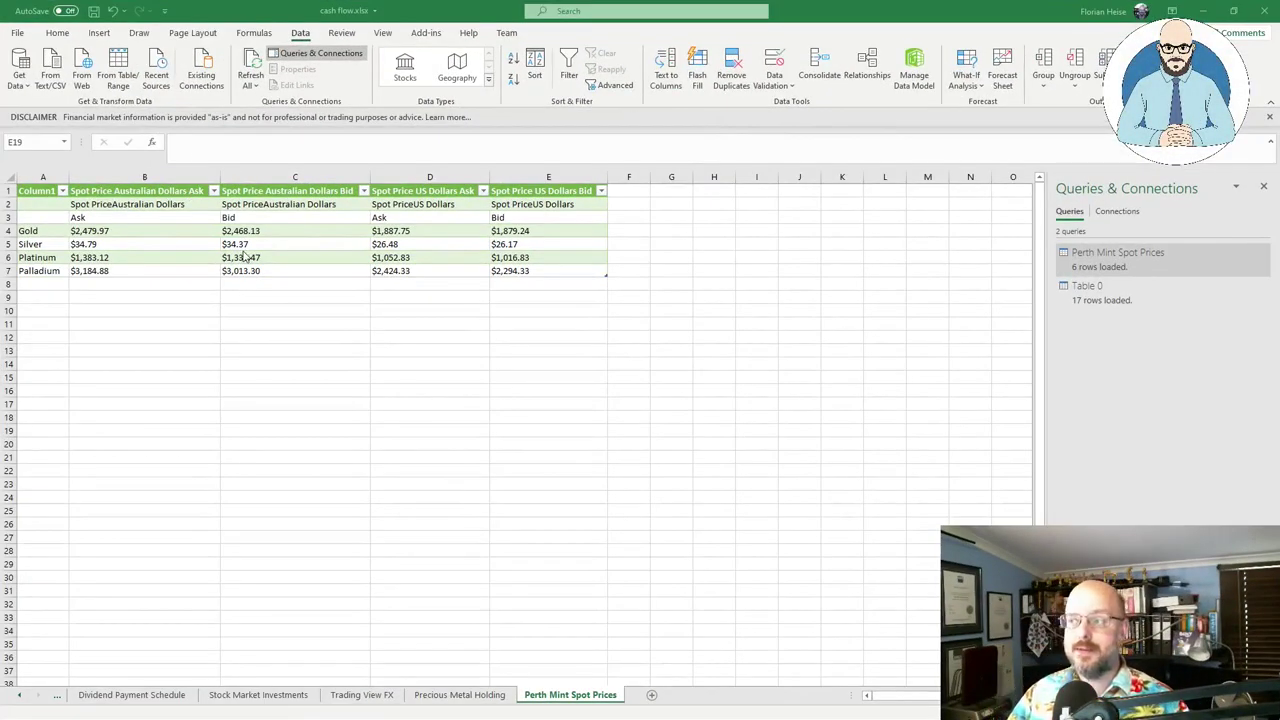
Step: Refresh the Perth Mint Spot Prices query, then view the Trading View FX sheet
left_click(1262, 252)
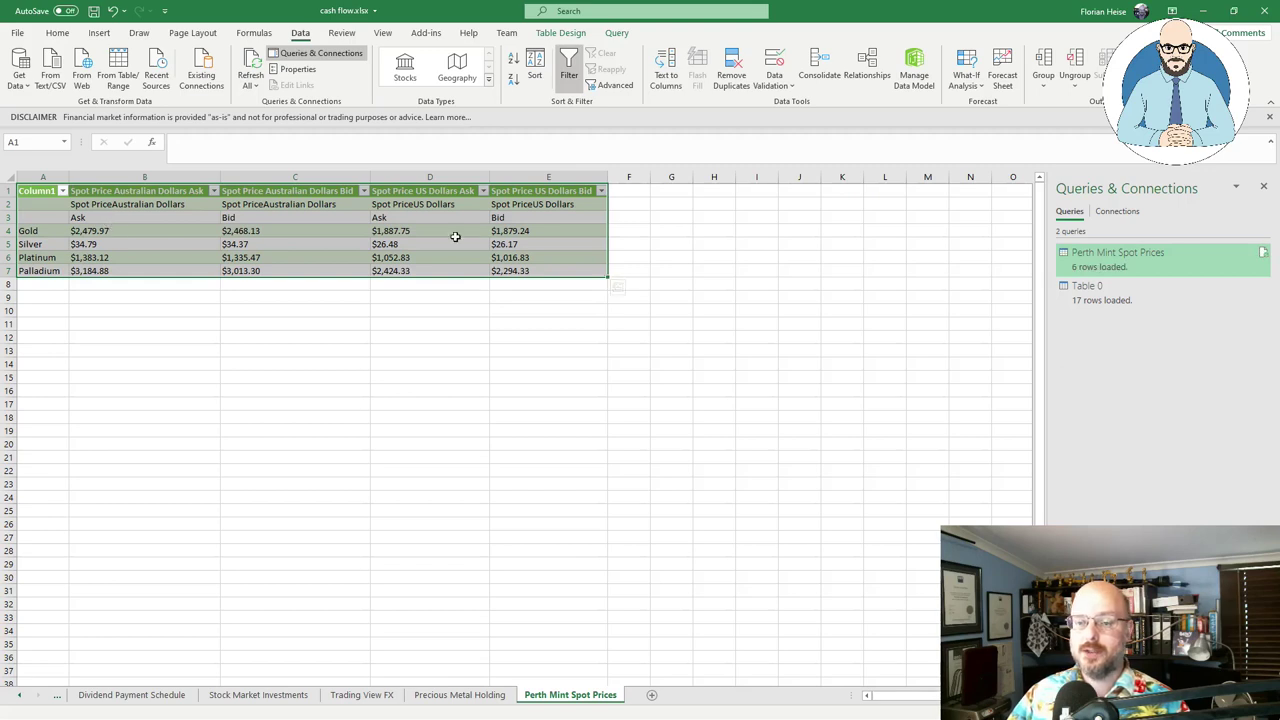
left_click(352, 697)
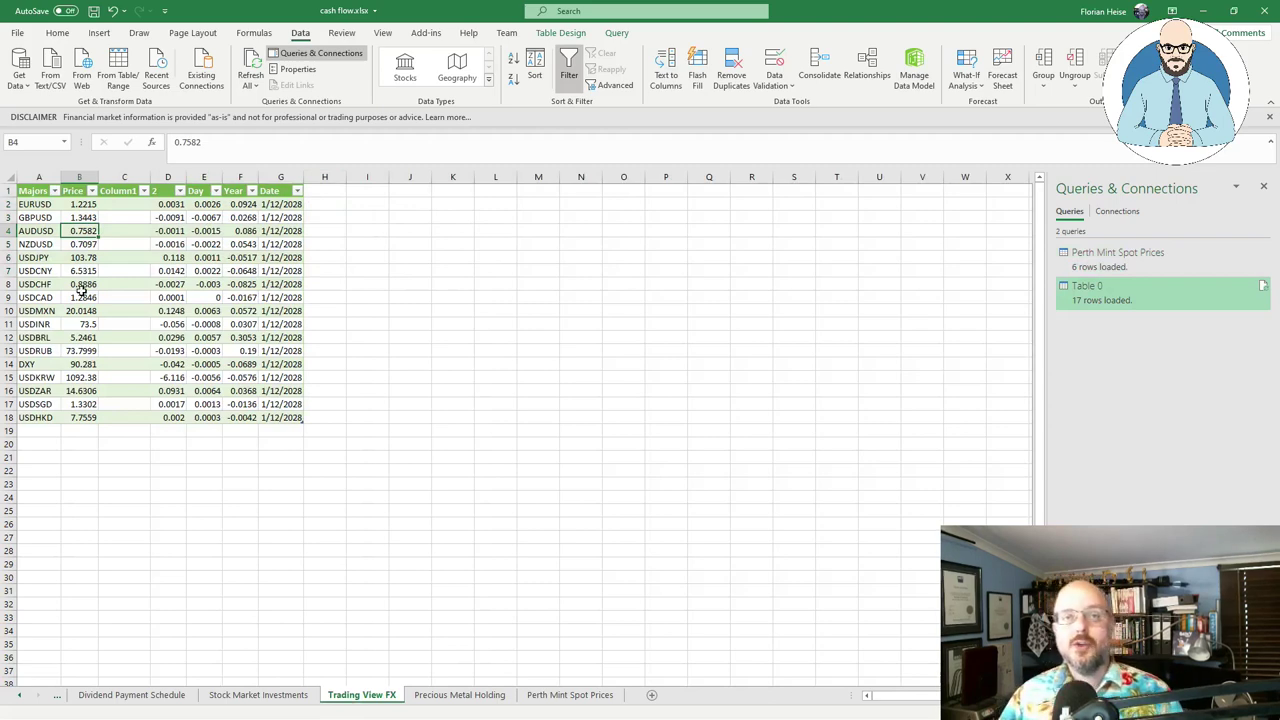
Step: Refresh the Table 0 FX rates, widen the Price column, and return to Perth Mint Spot Prices
left_click(1263, 288)
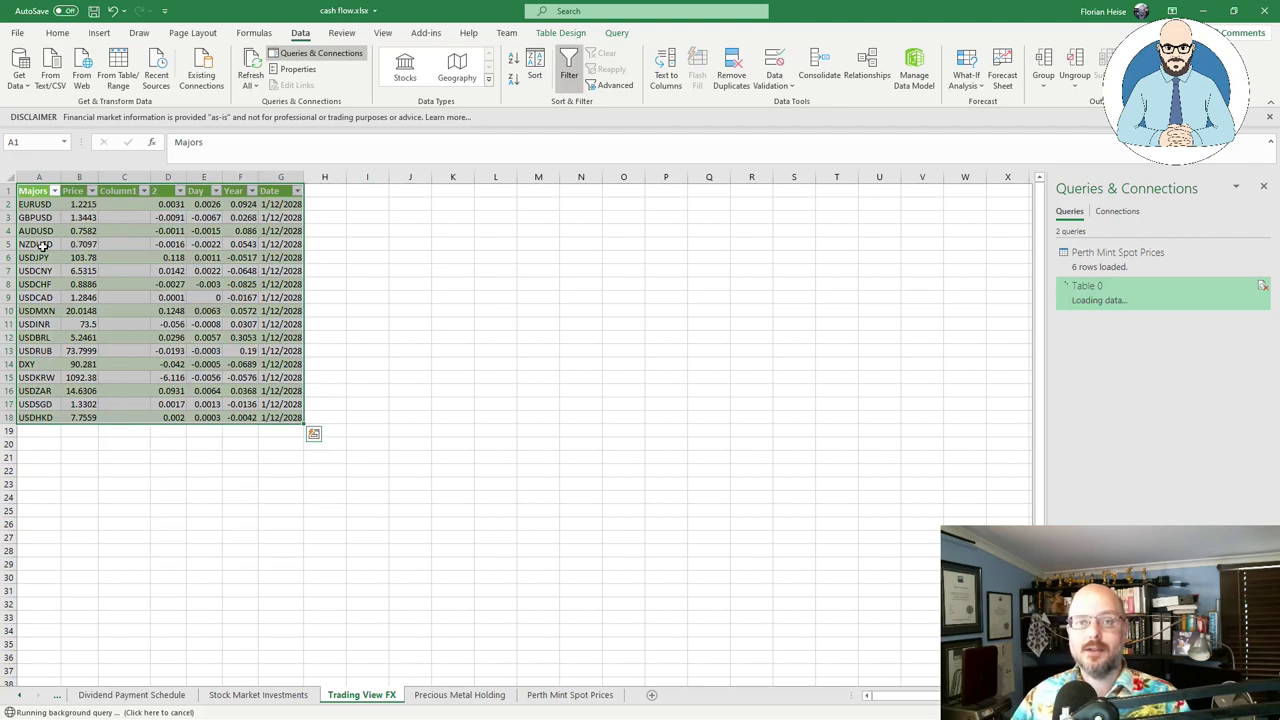
left_click_drag(97, 176, 145, 179)
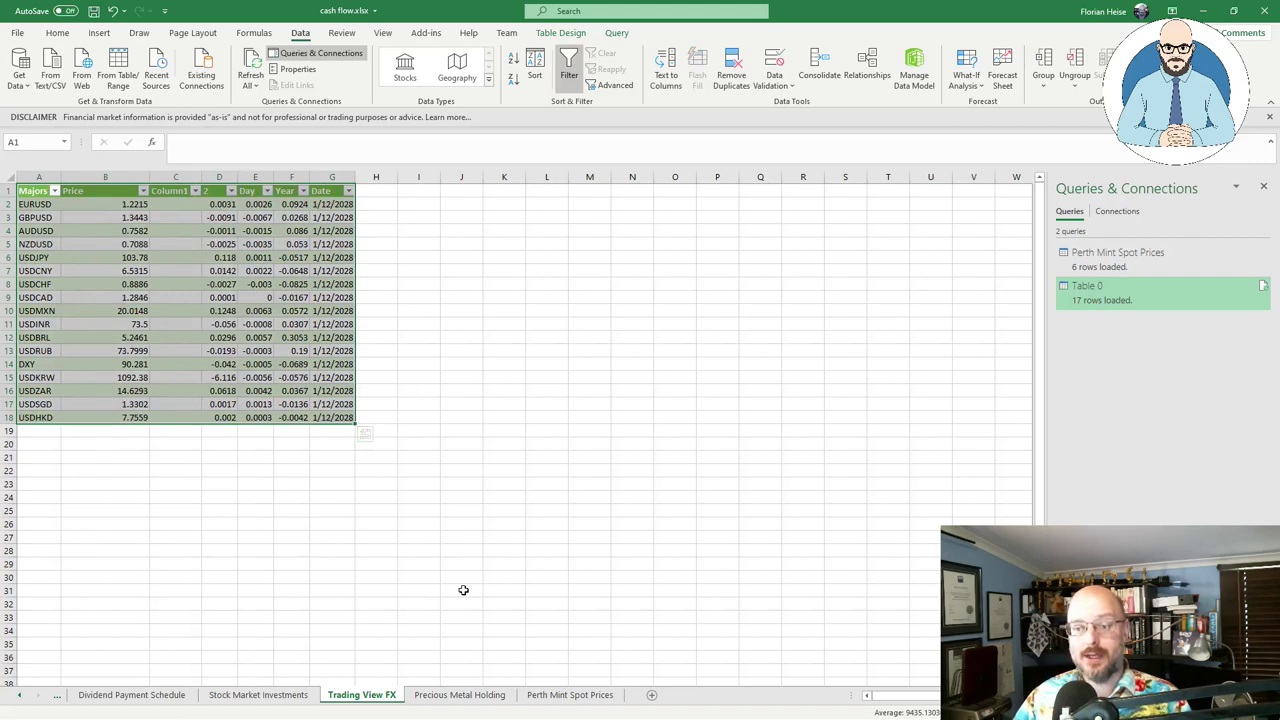
left_click(557, 698)
left_click(300, 350)
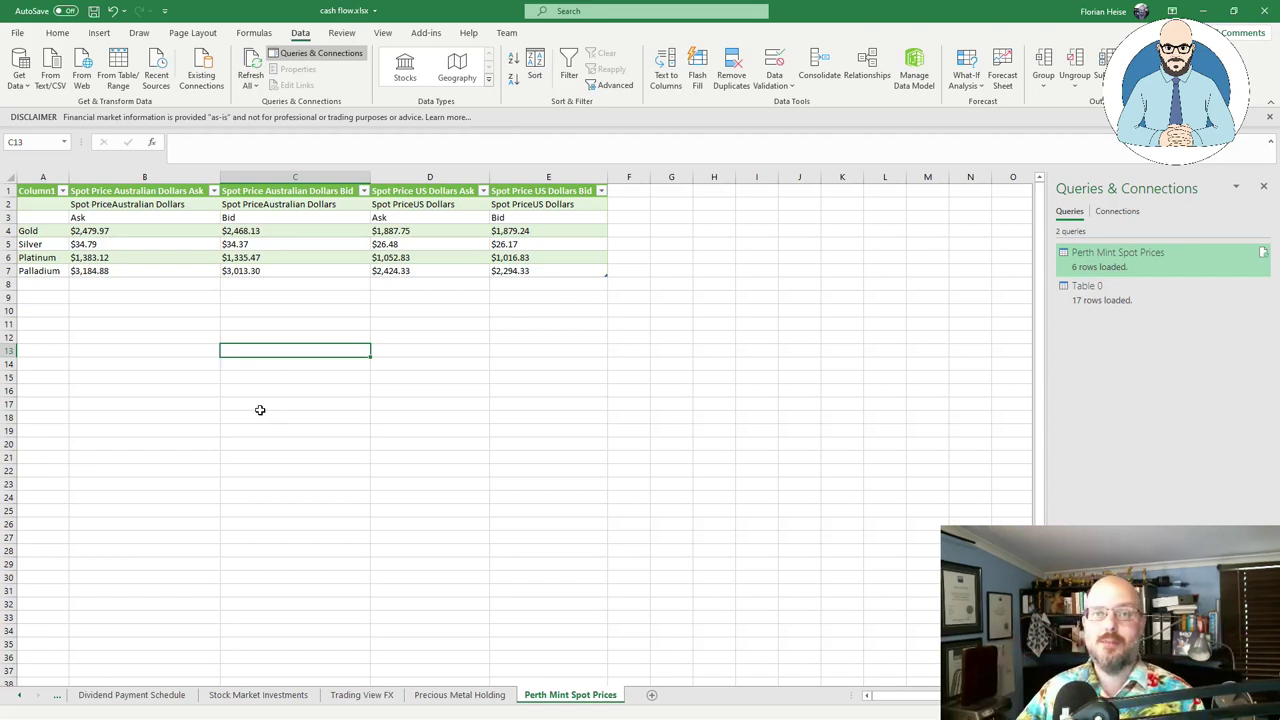
Step: Copy the Perth Mint metal prices page address from Chrome's address bar
key("alt+Tab")
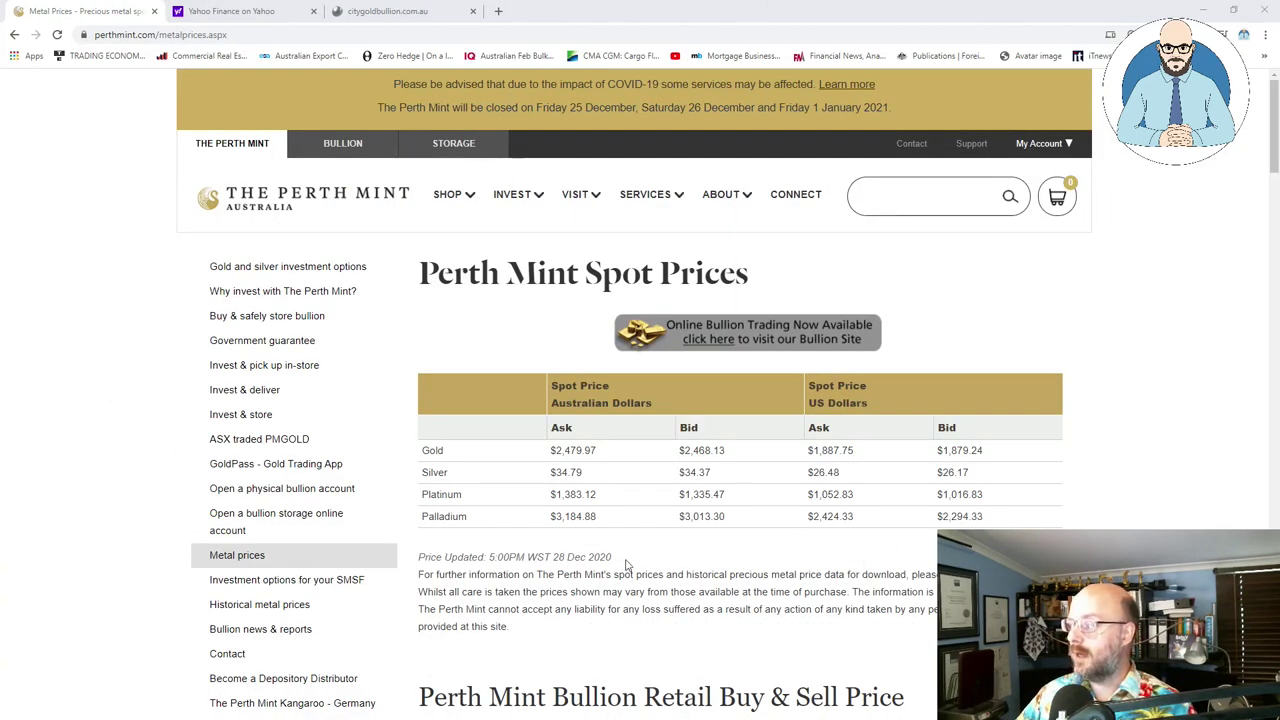
left_click(248, 35)
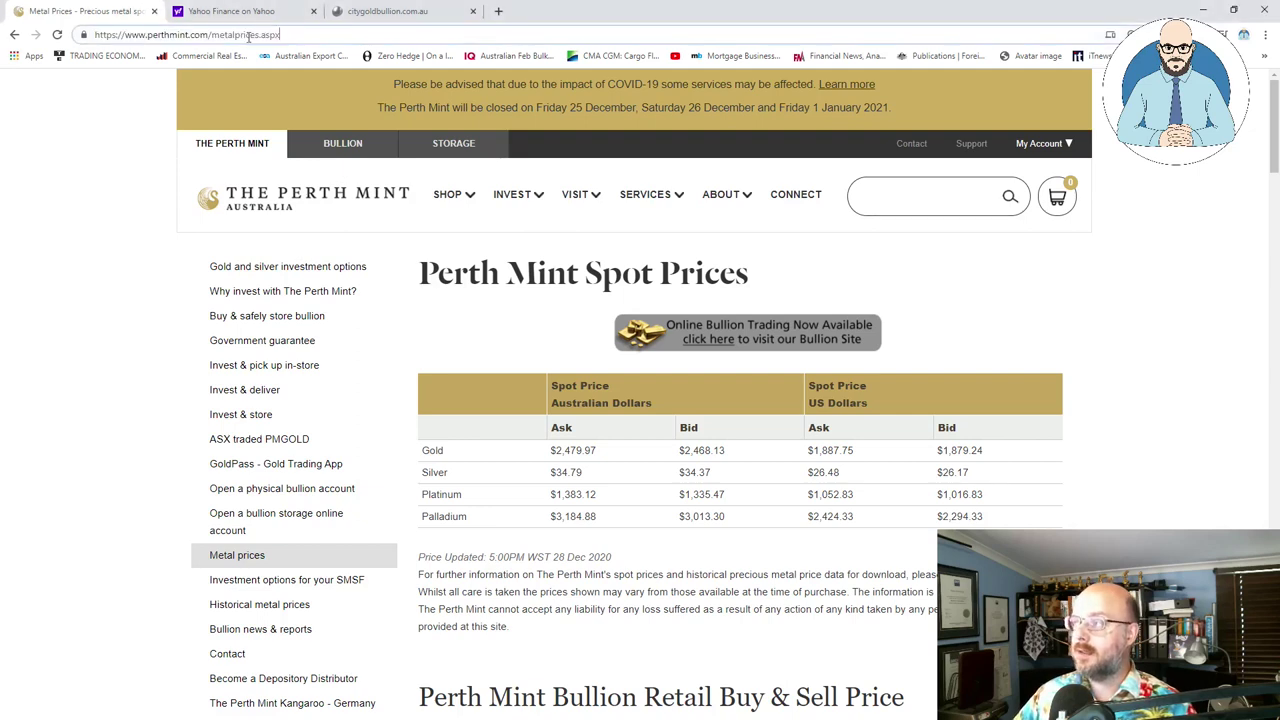
key("ctrl+a")
key("ctrl+c")
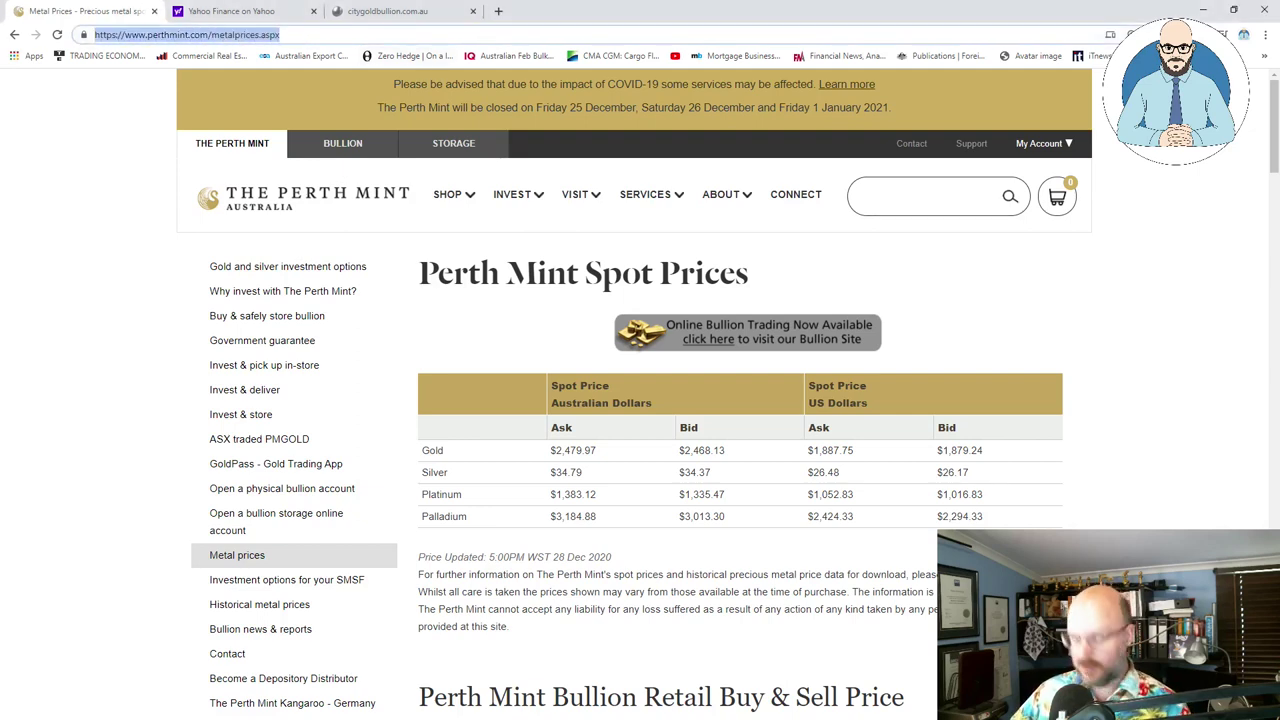
left_click(129, 431)
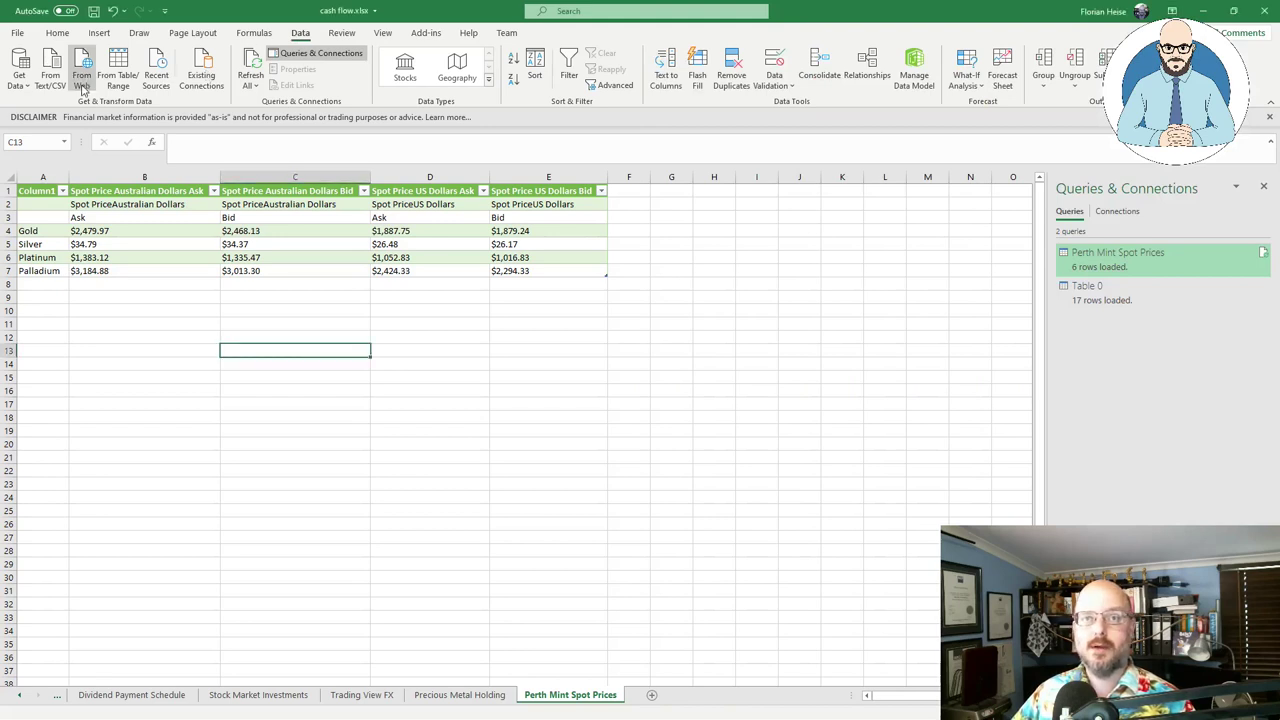
Step: Start a From Web import using the pasted Perth Mint page address
left_click(26, 86)
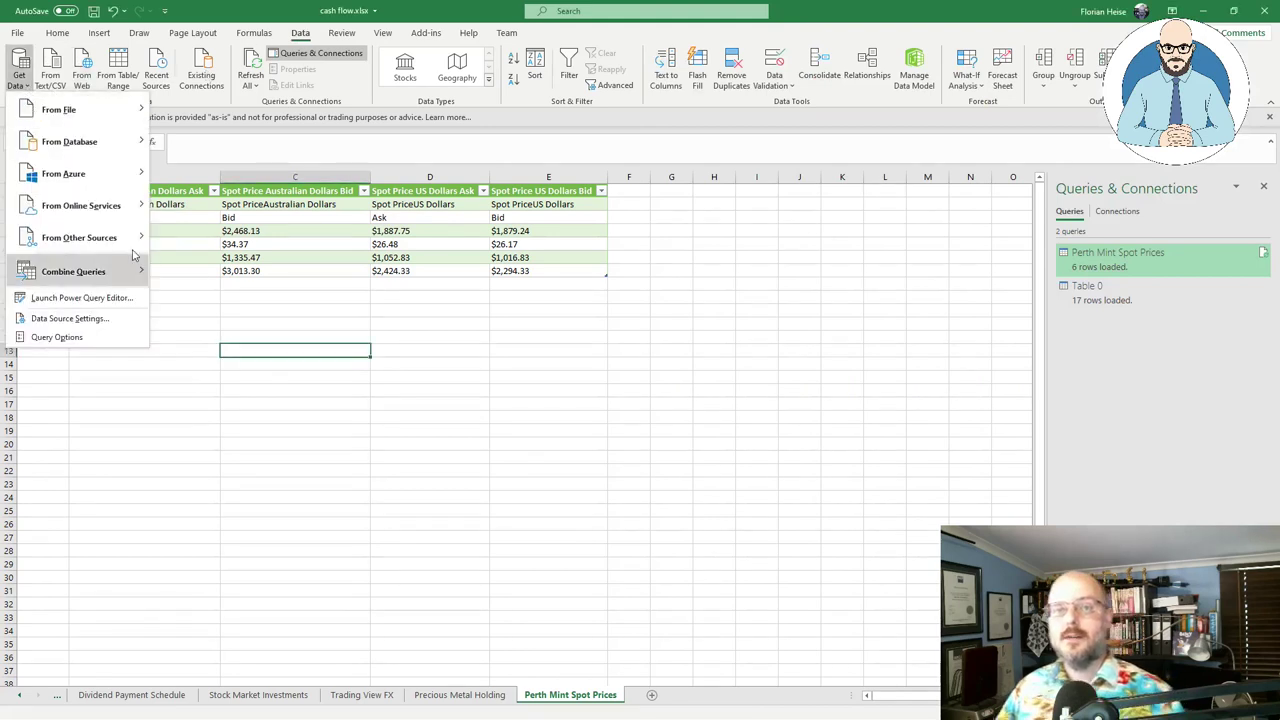
mouse_move(79, 237)
left_click(197, 268)
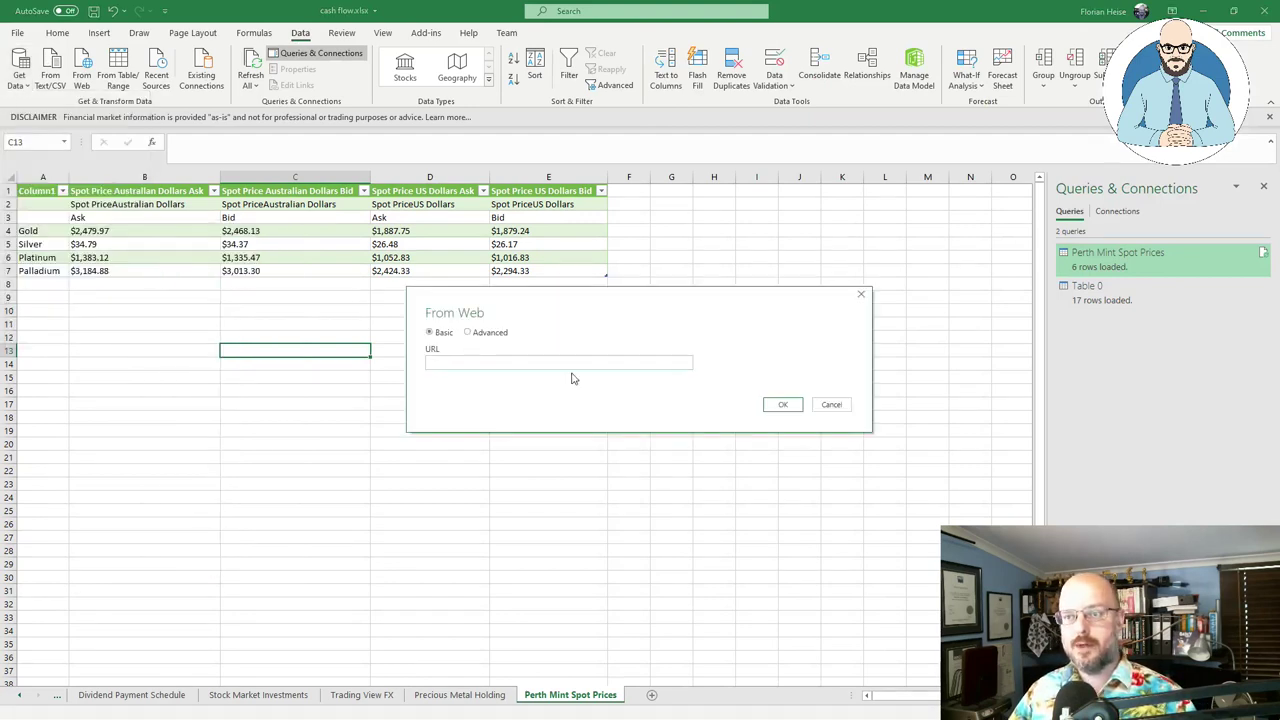
key("ctrl+v")
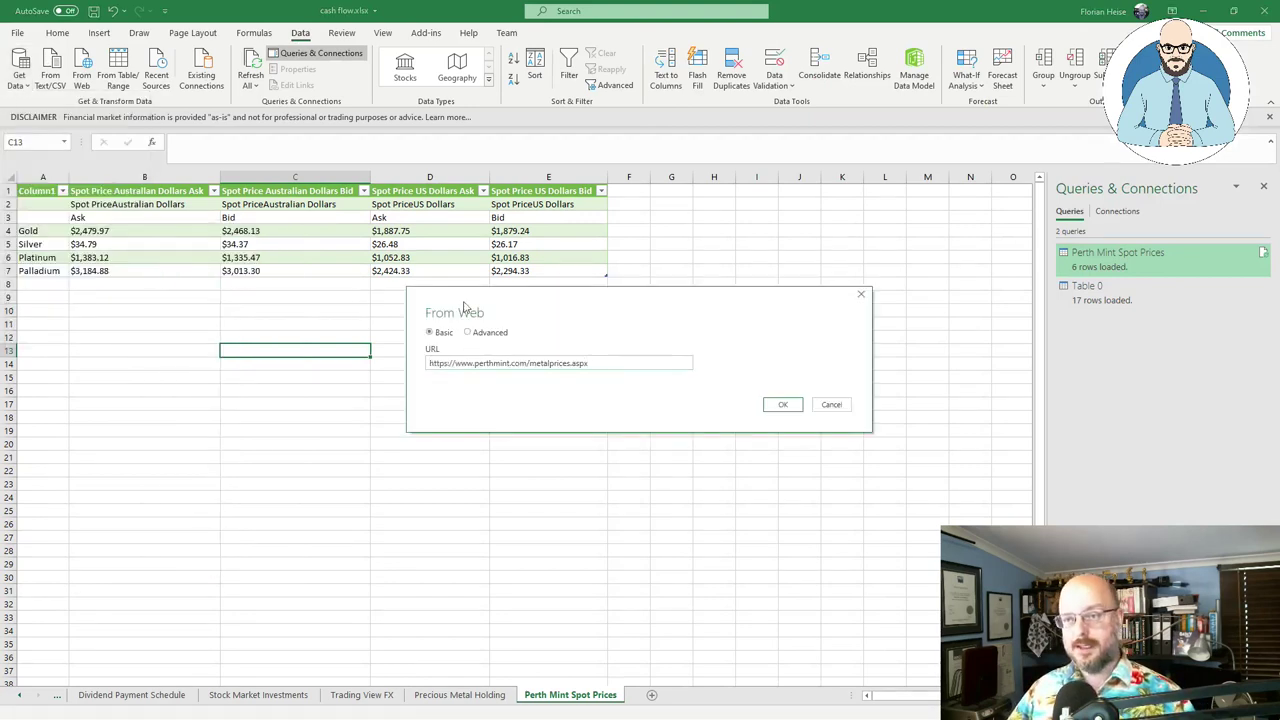
left_click(784, 406)
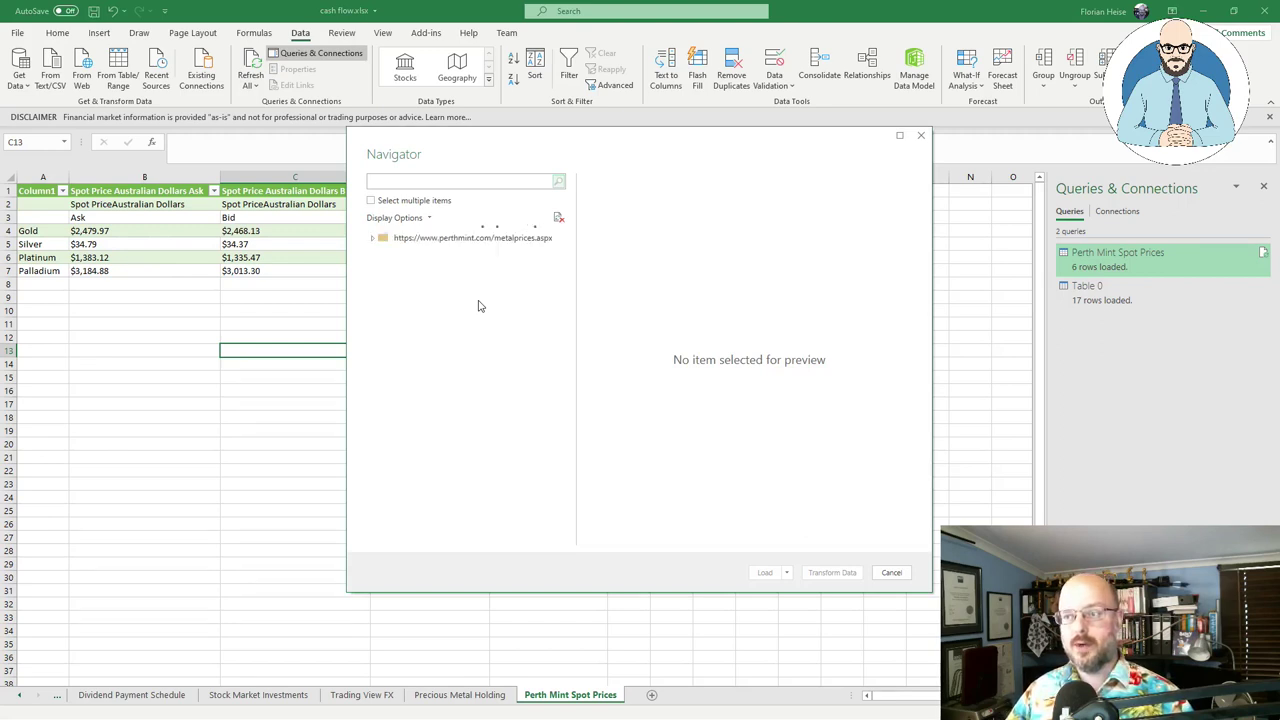
Step: Preview the Document and Bullion Retail tables, then load Perth Mint Spot Prices as a new sheet
left_click(417, 254)
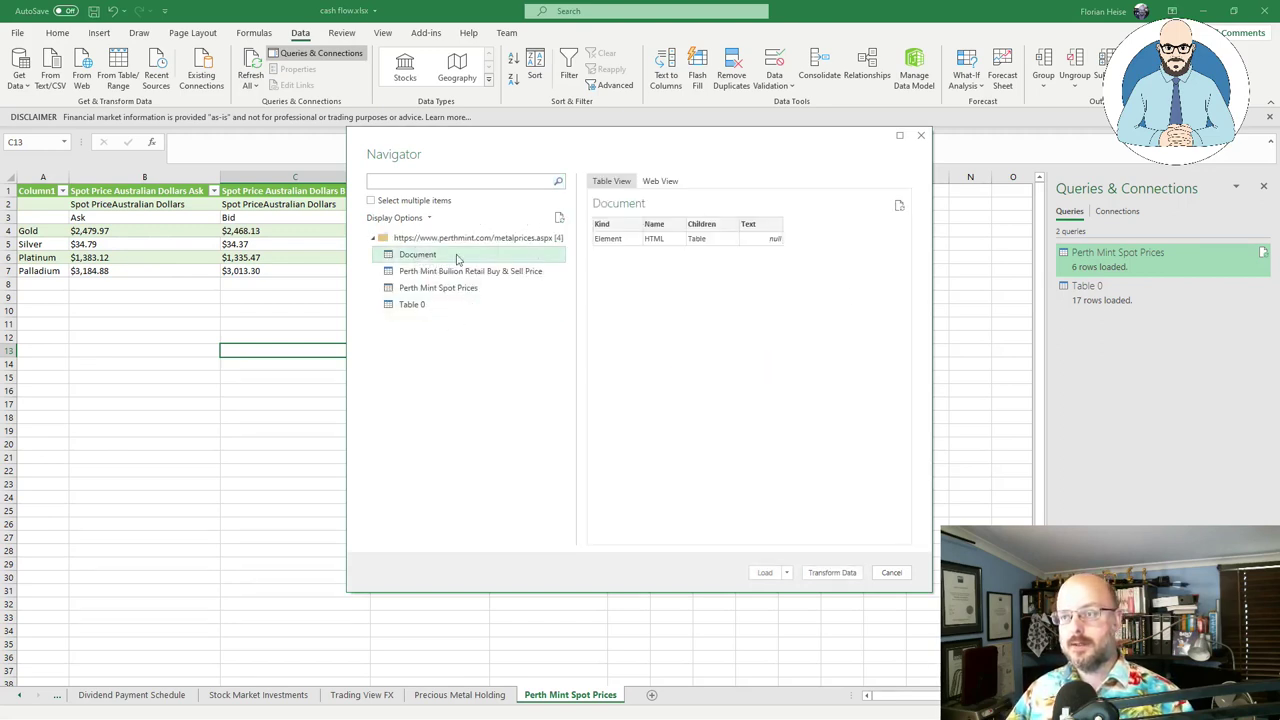
left_click(472, 273)
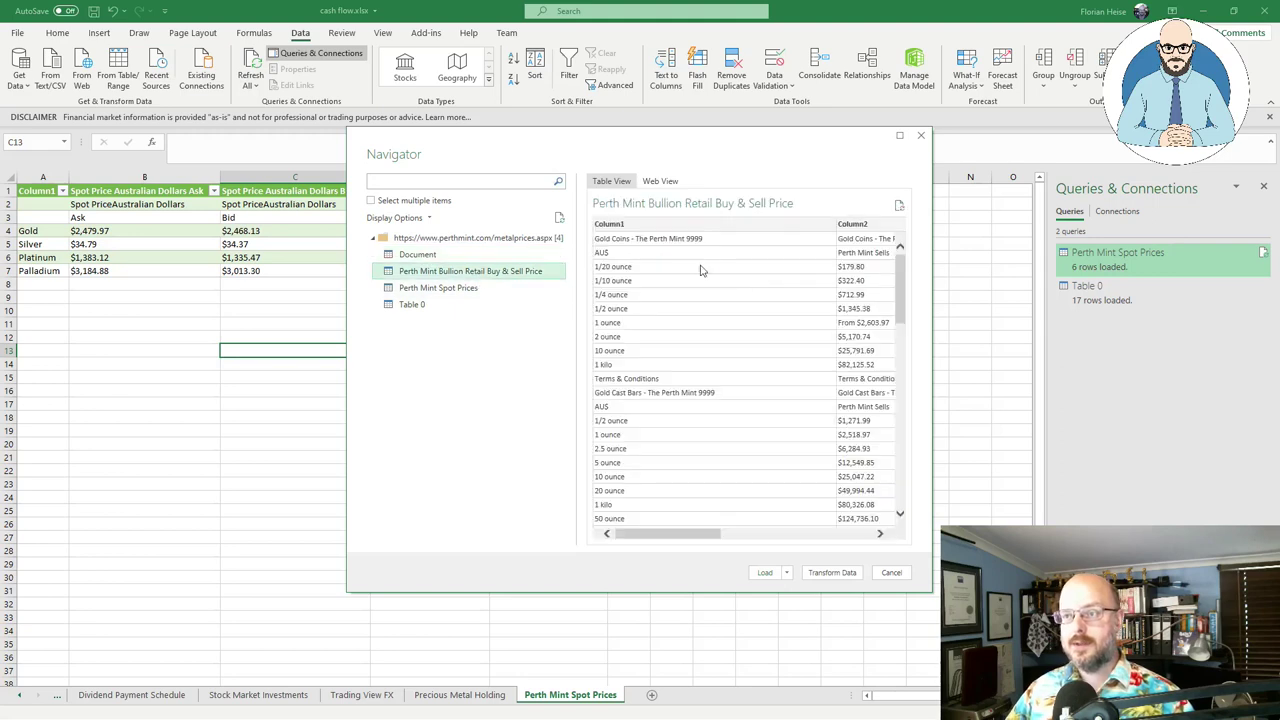
mouse_move(703, 535)
left_mouse_down()
mouse_move(792, 537)
mouse_move(659, 530)
left_mouse_up()
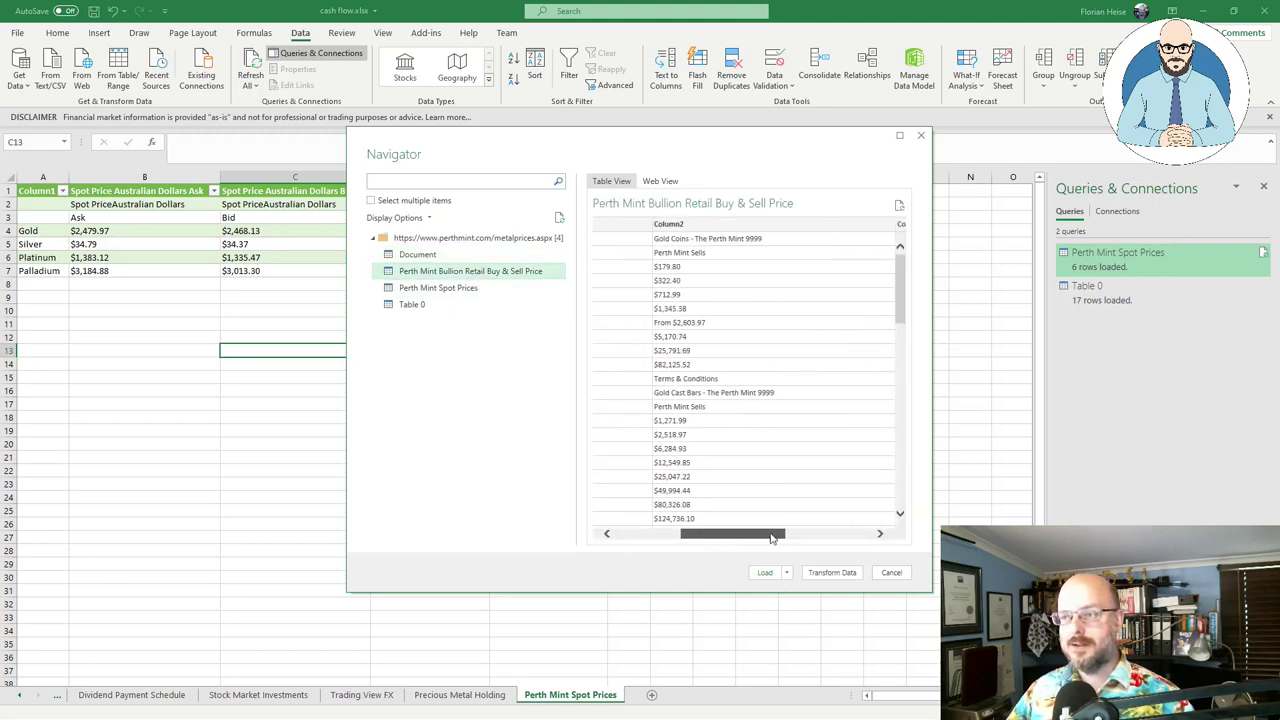
mouse_move(662, 530)
left_mouse_down()
mouse_move(778, 539)
mouse_move(669, 551)
left_mouse_up()
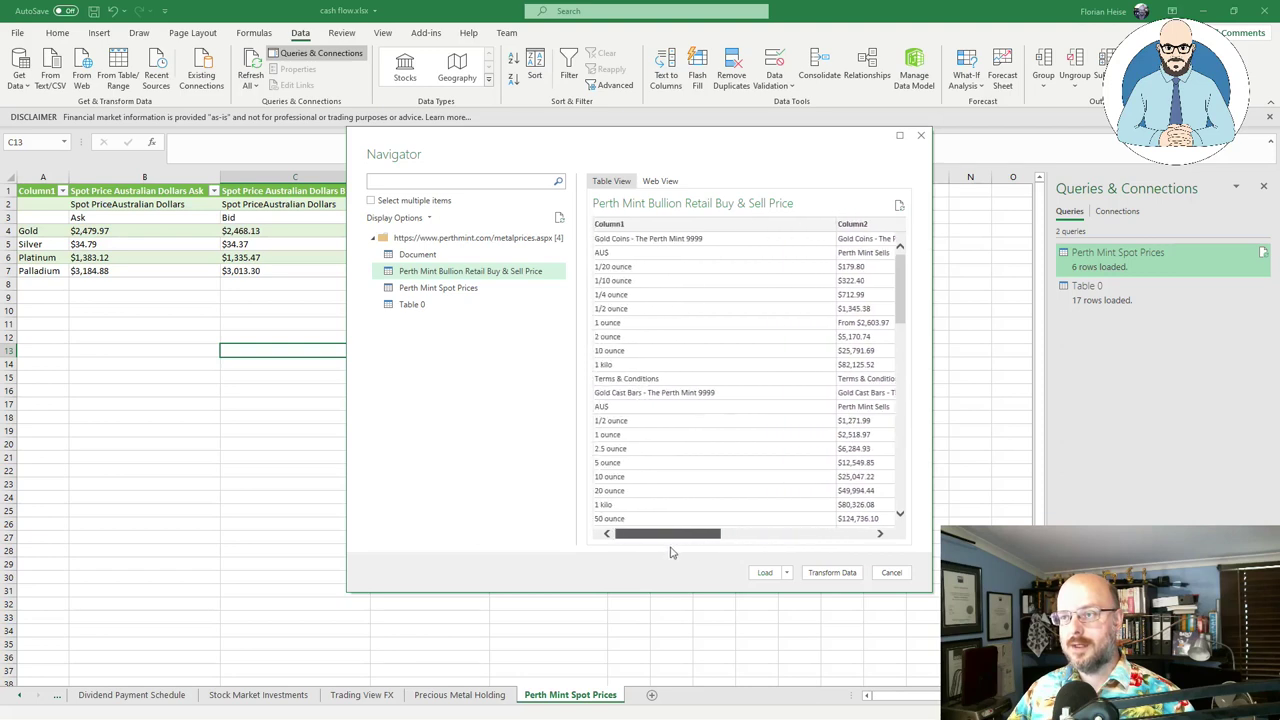
scroll(680, 500, "down", 2)
scroll(640, 450, "down", 2)
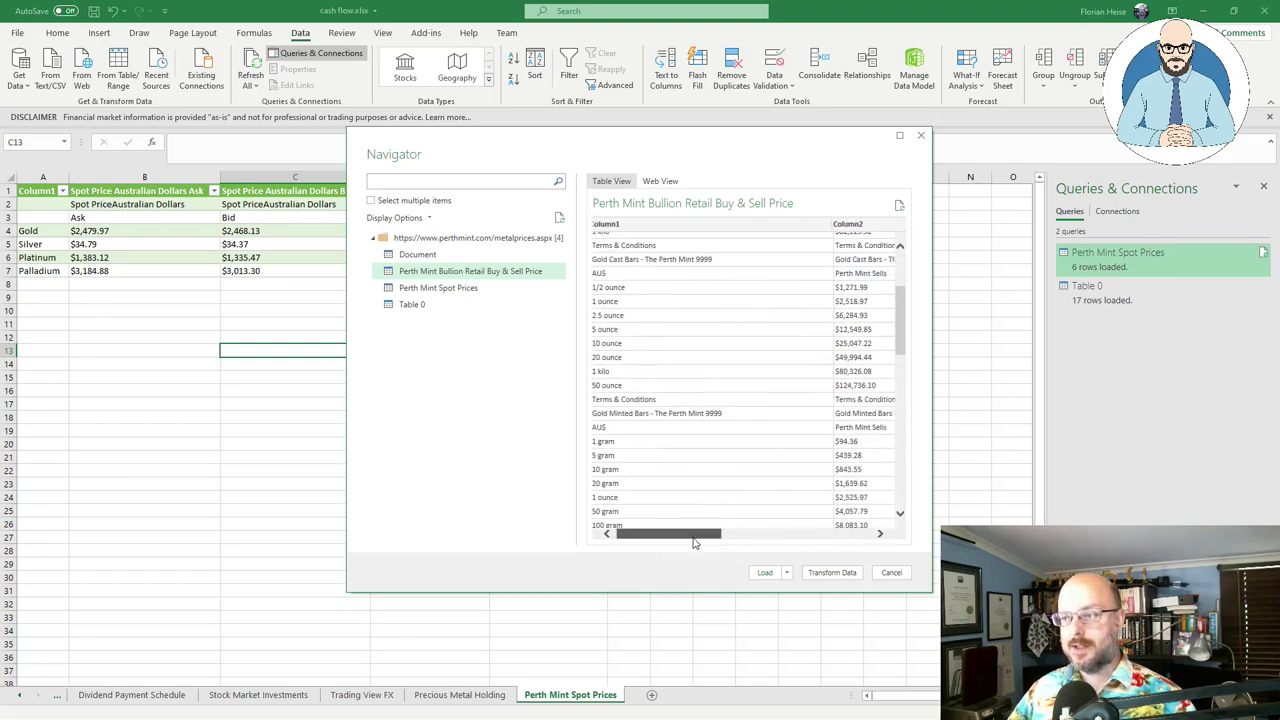
mouse_move(694, 534)
left_mouse_down()
mouse_move(841, 538)
mouse_move(794, 520)
left_mouse_up()
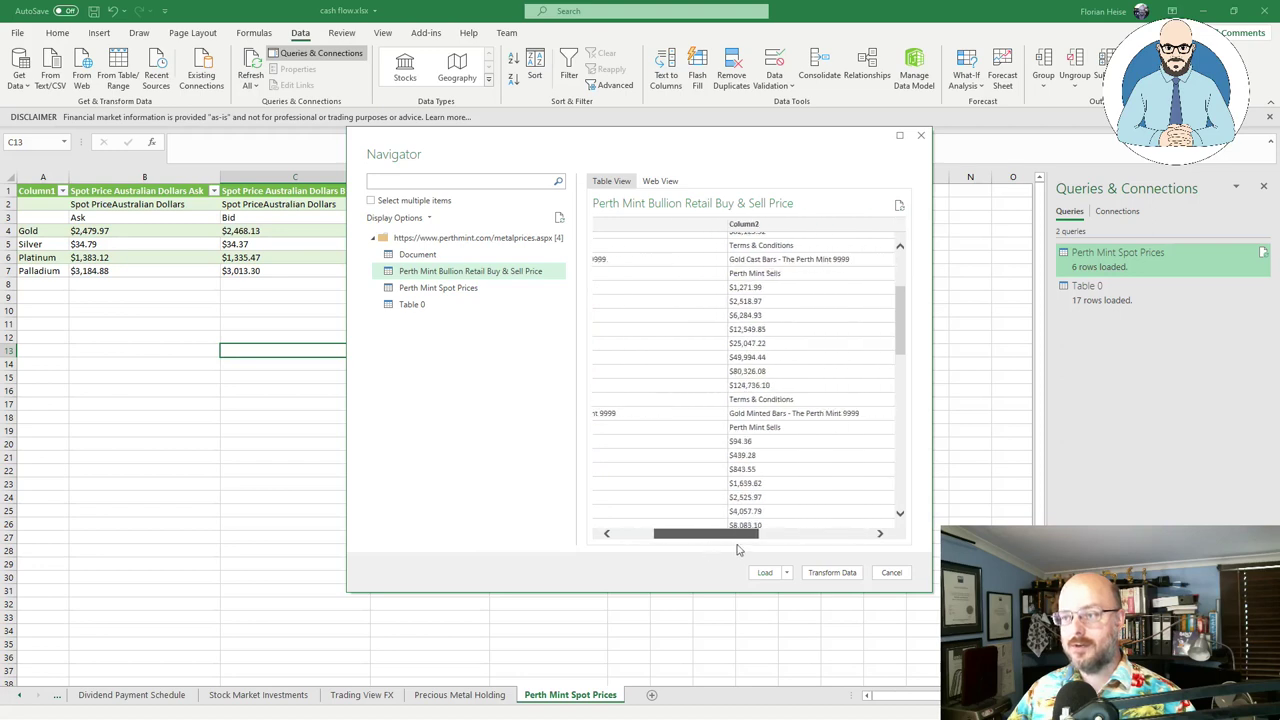
left_click(447, 290)
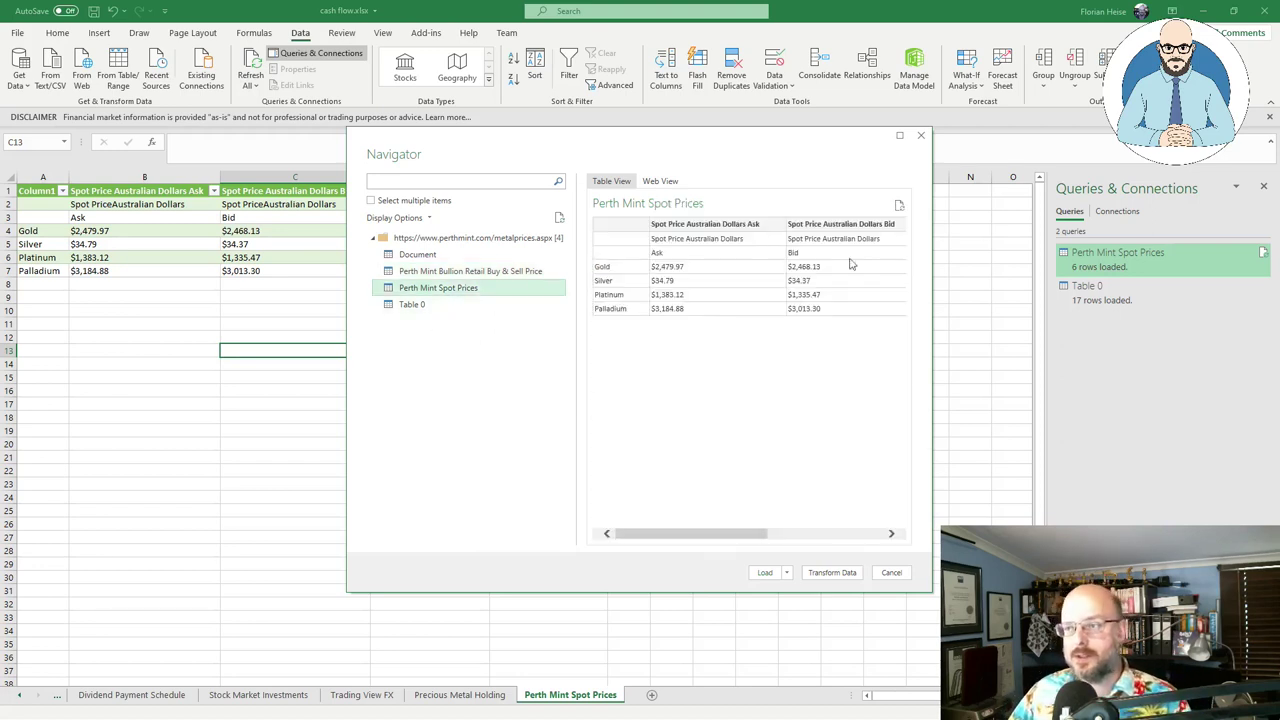
left_click(765, 572)
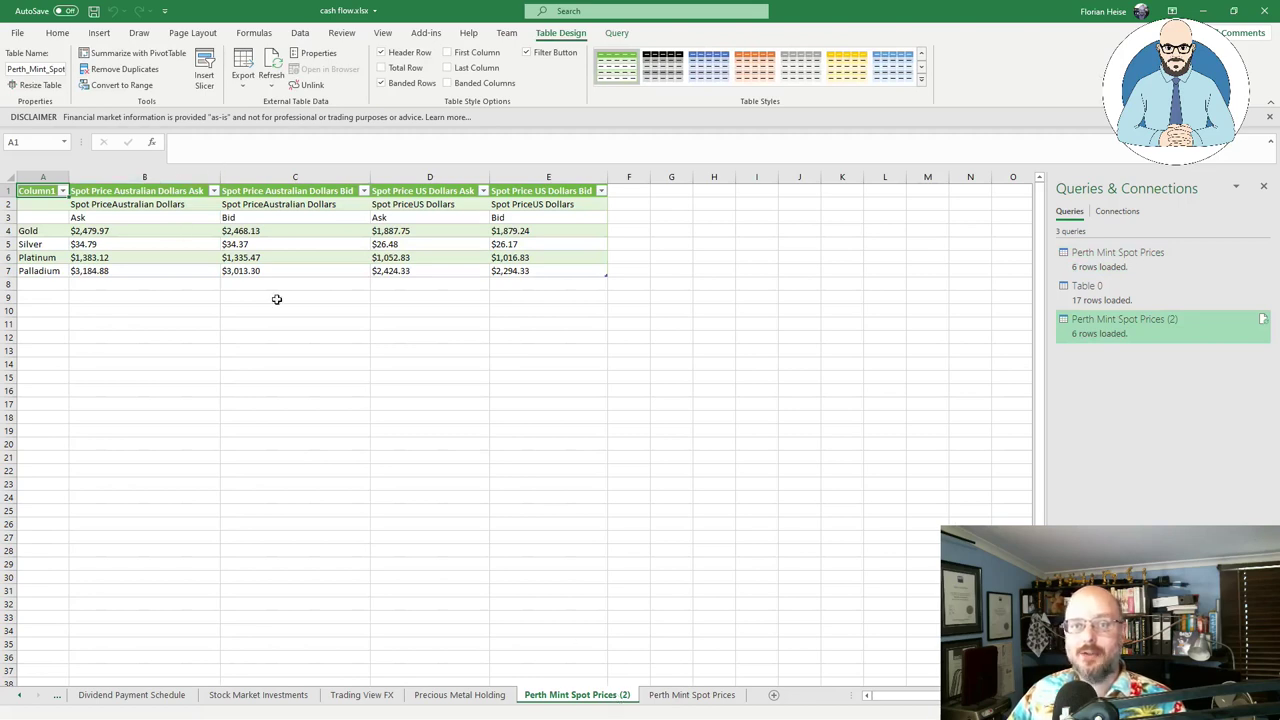
Step: Check the Gold AUD ask price and refresh the Perth Mint Spot Prices (2) query
left_click(128, 234)
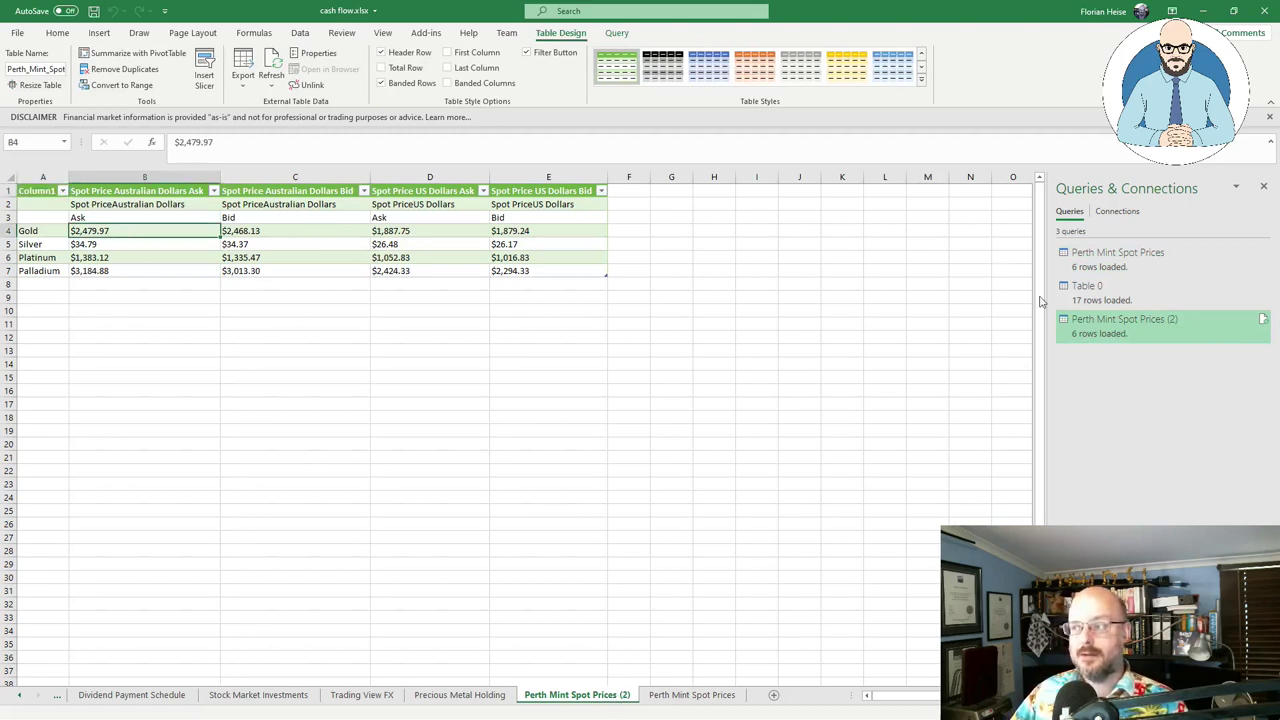
left_click(1262, 320)
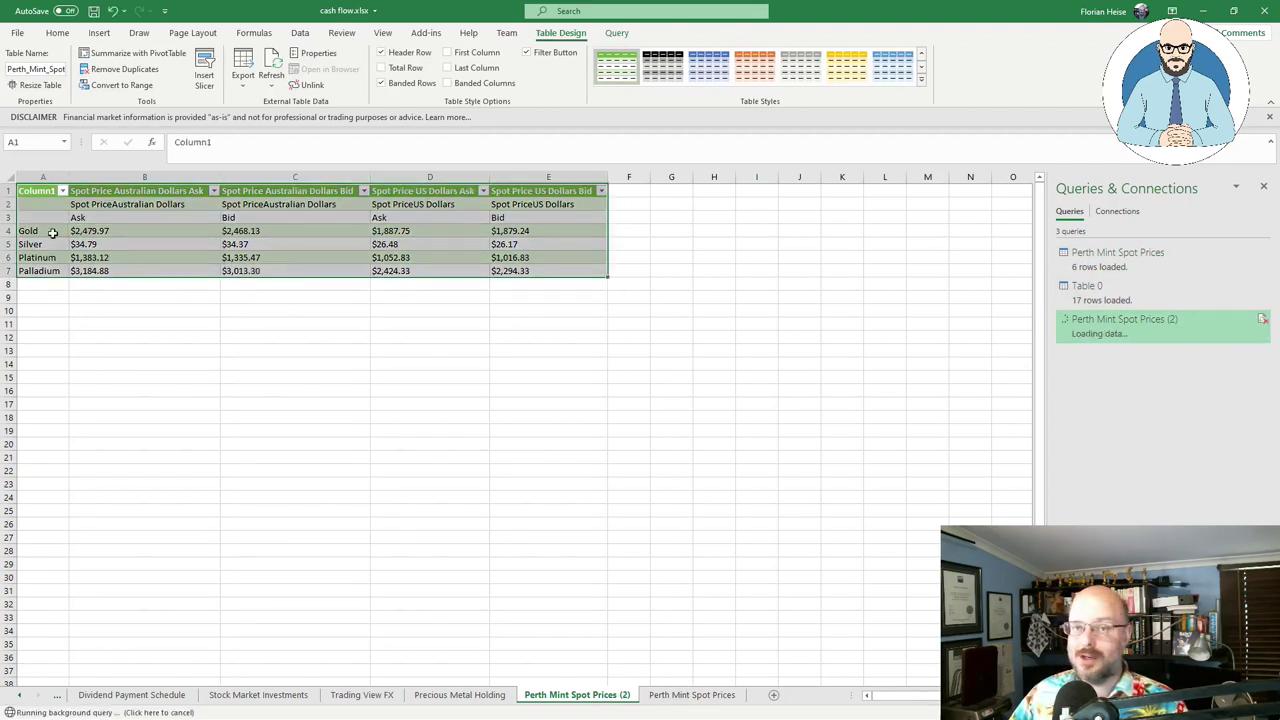
left_click(304, 366)
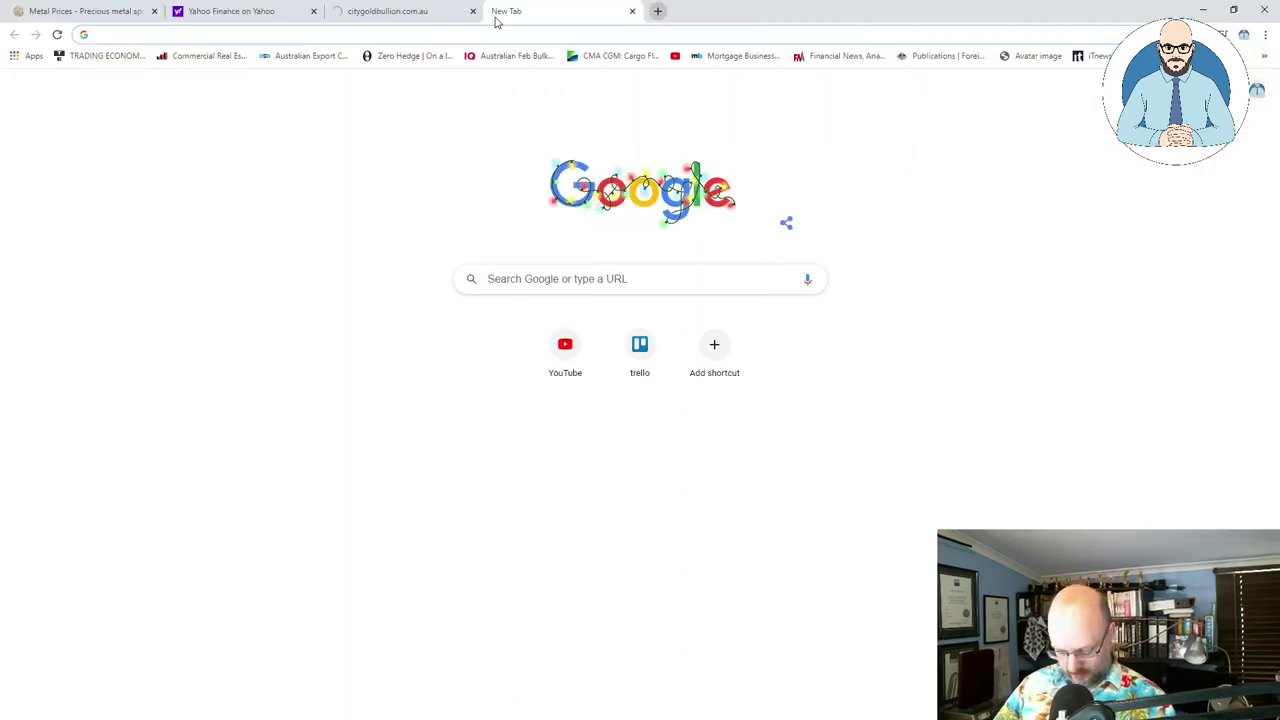
Step: Go to tradingeconomics.com, open its full commodities price page, and select the address
type("tra")
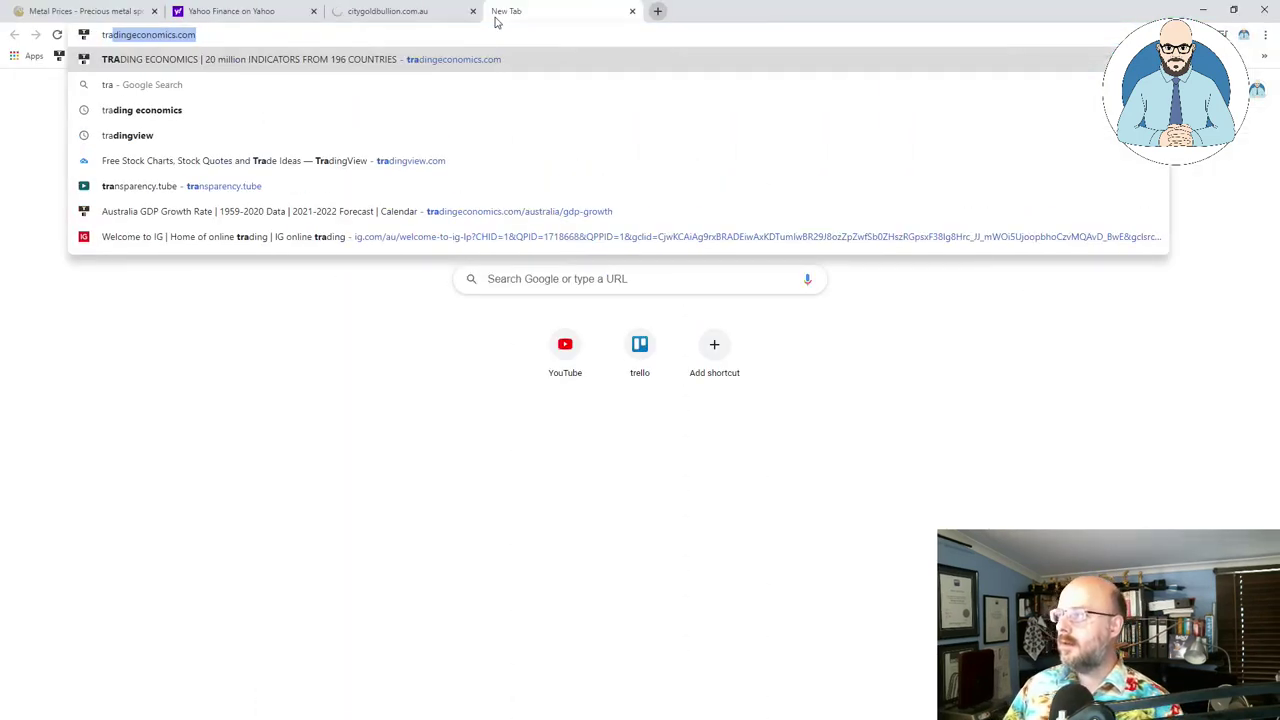
key("Return")
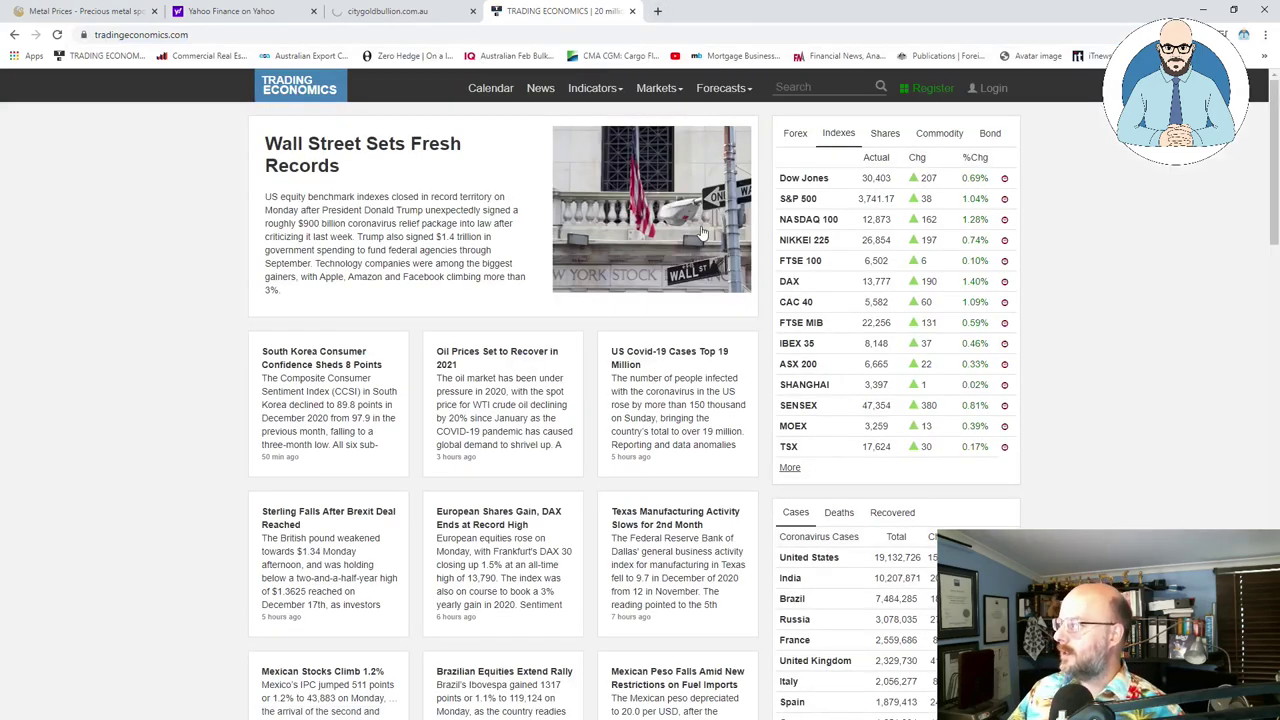
left_click(926, 143)
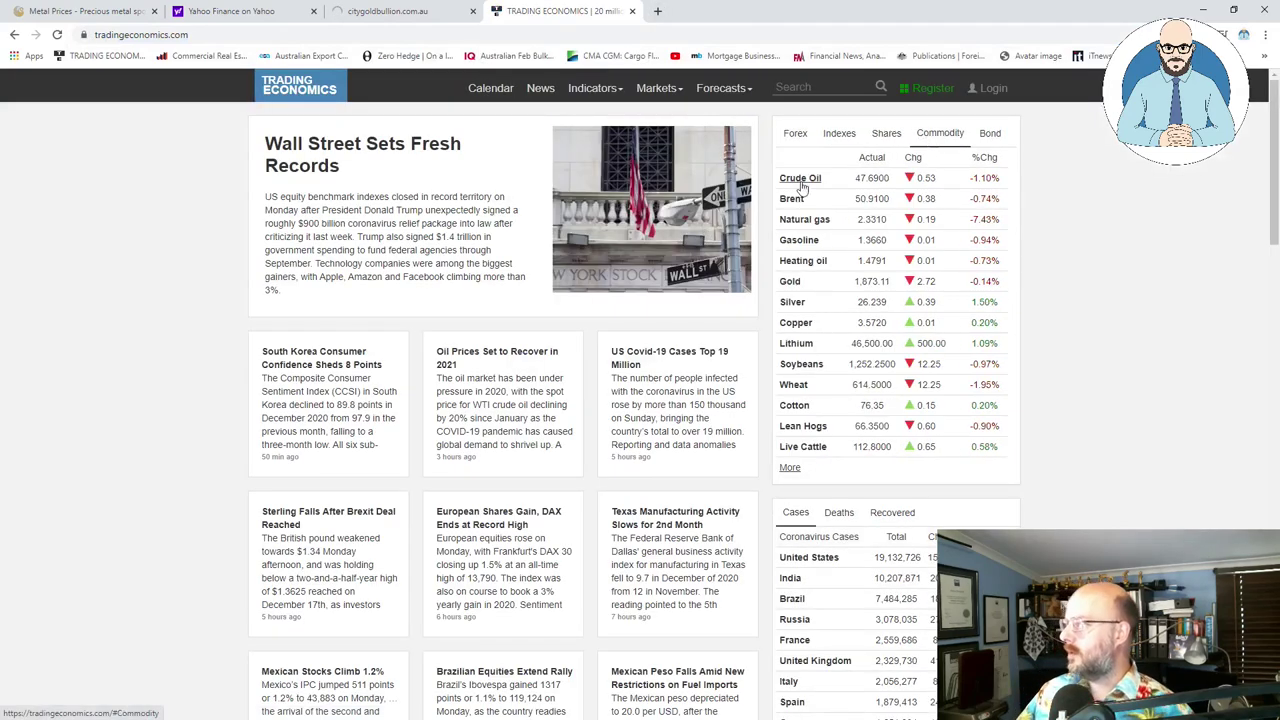
left_click(789, 472)
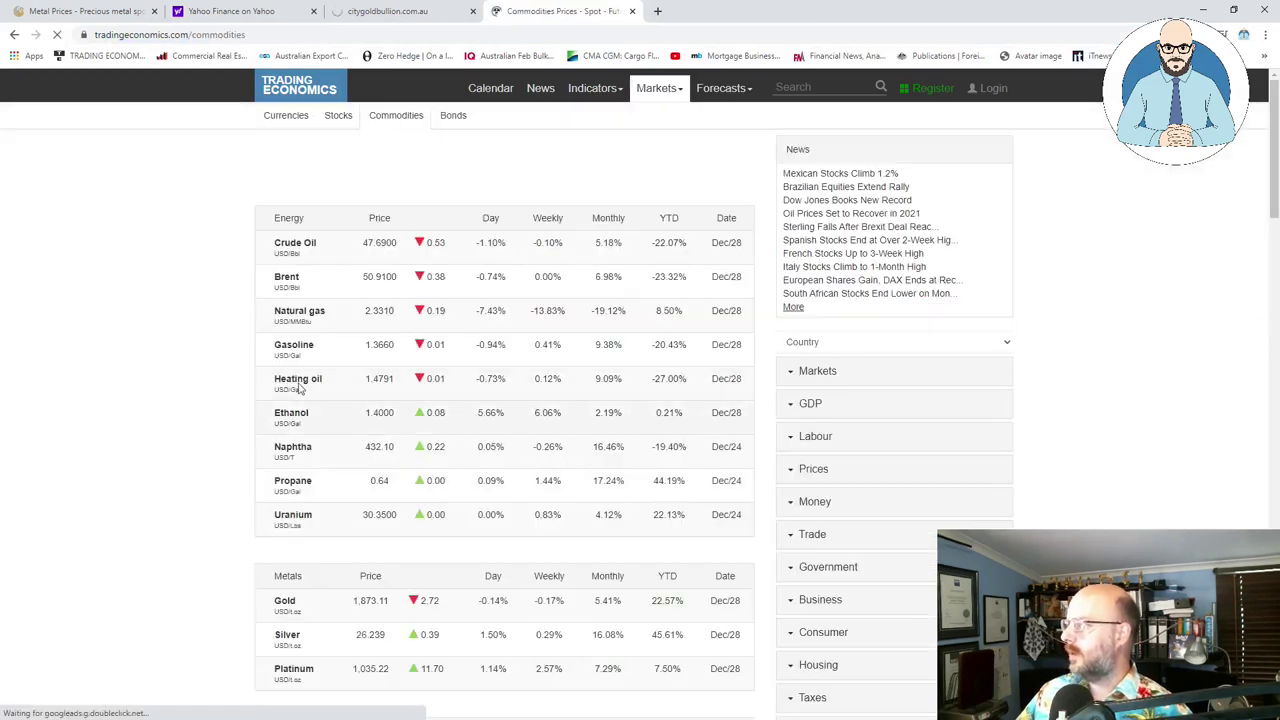
left_click(285, 34)
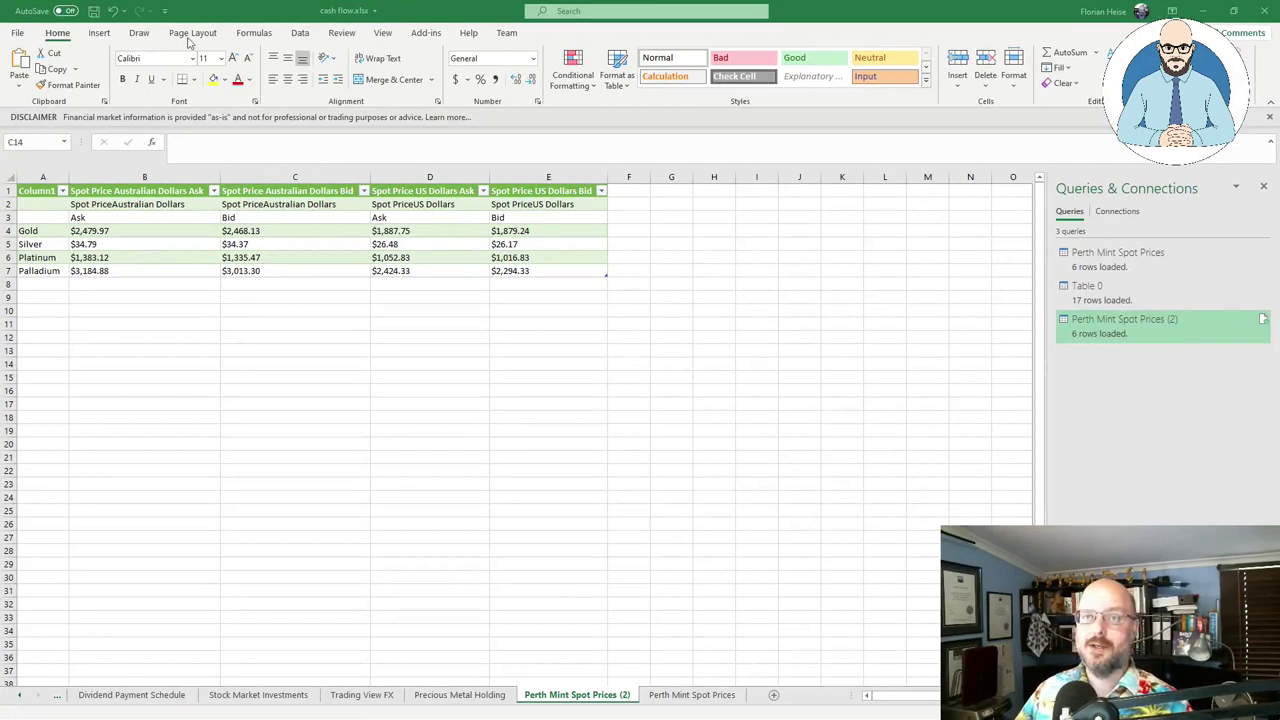
Step: Create a web query from the pasted commodities URL, connecting anonymously at the commodities level
left_click(301, 35)
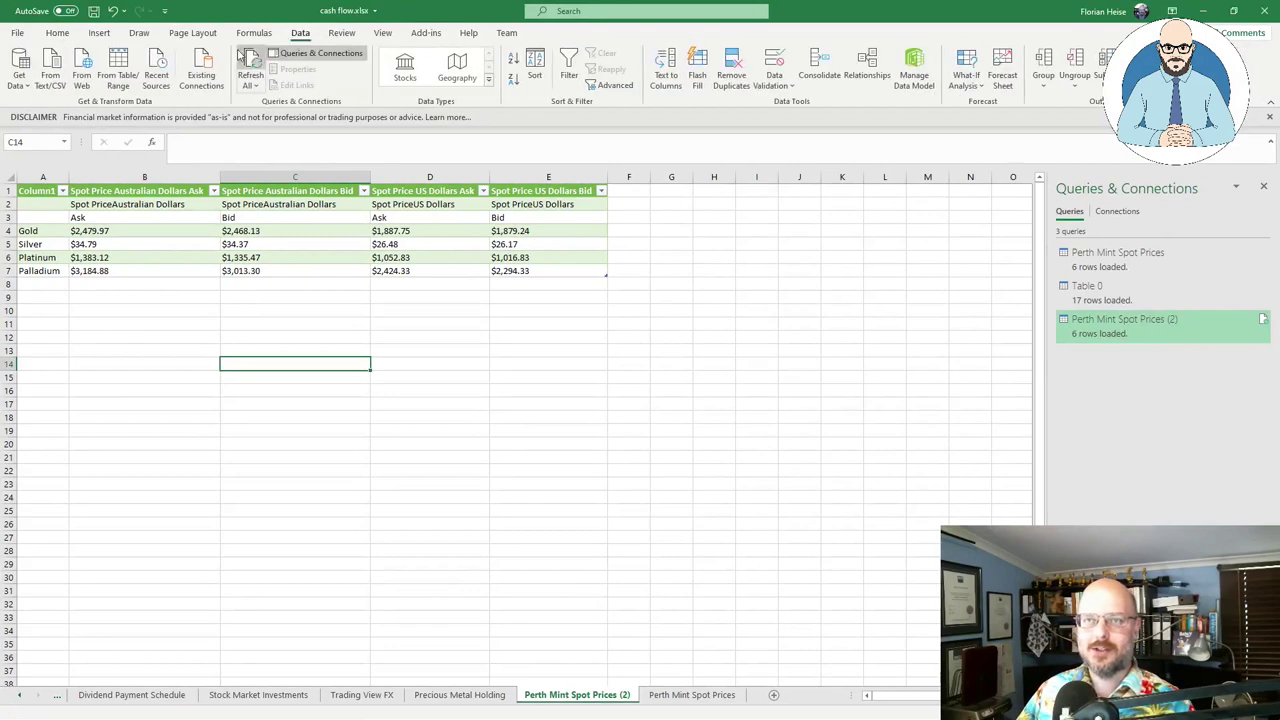
left_click(87, 76)
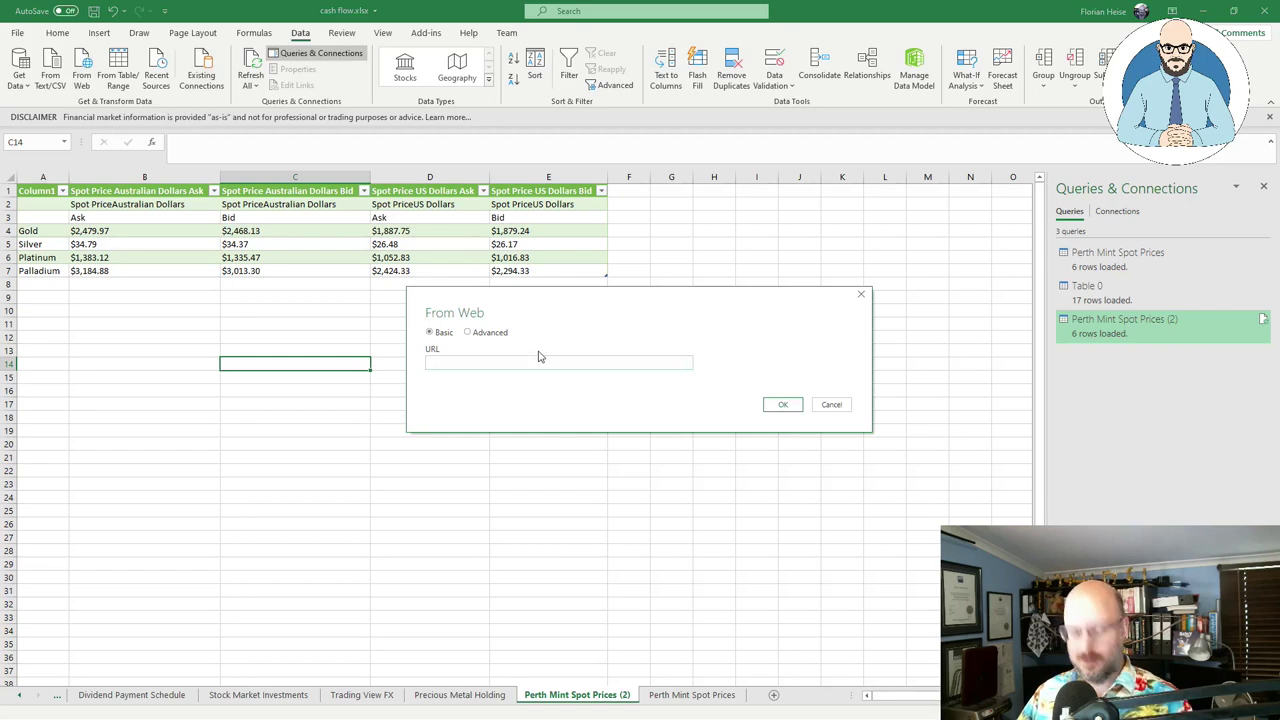
type("https://tradingeconomics.com/commodities")
left_click(780, 405)
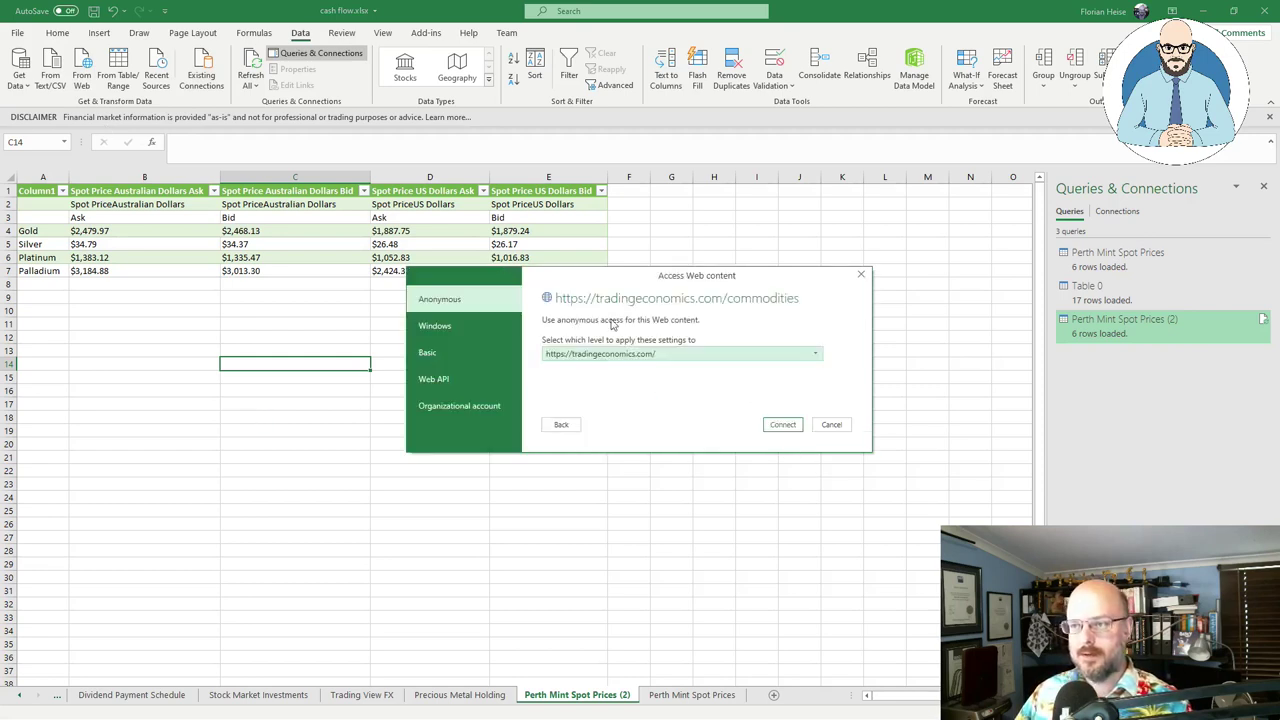
left_click(676, 355)
left_click(650, 380)
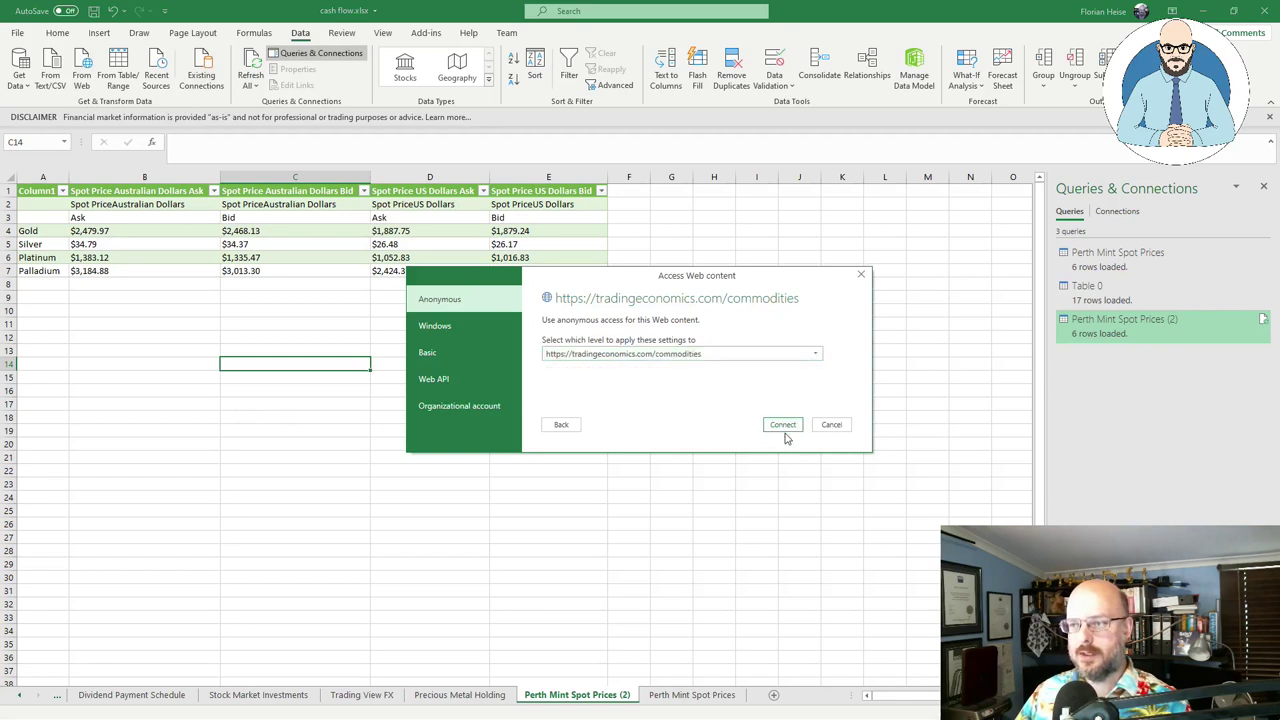
left_click(782, 425)
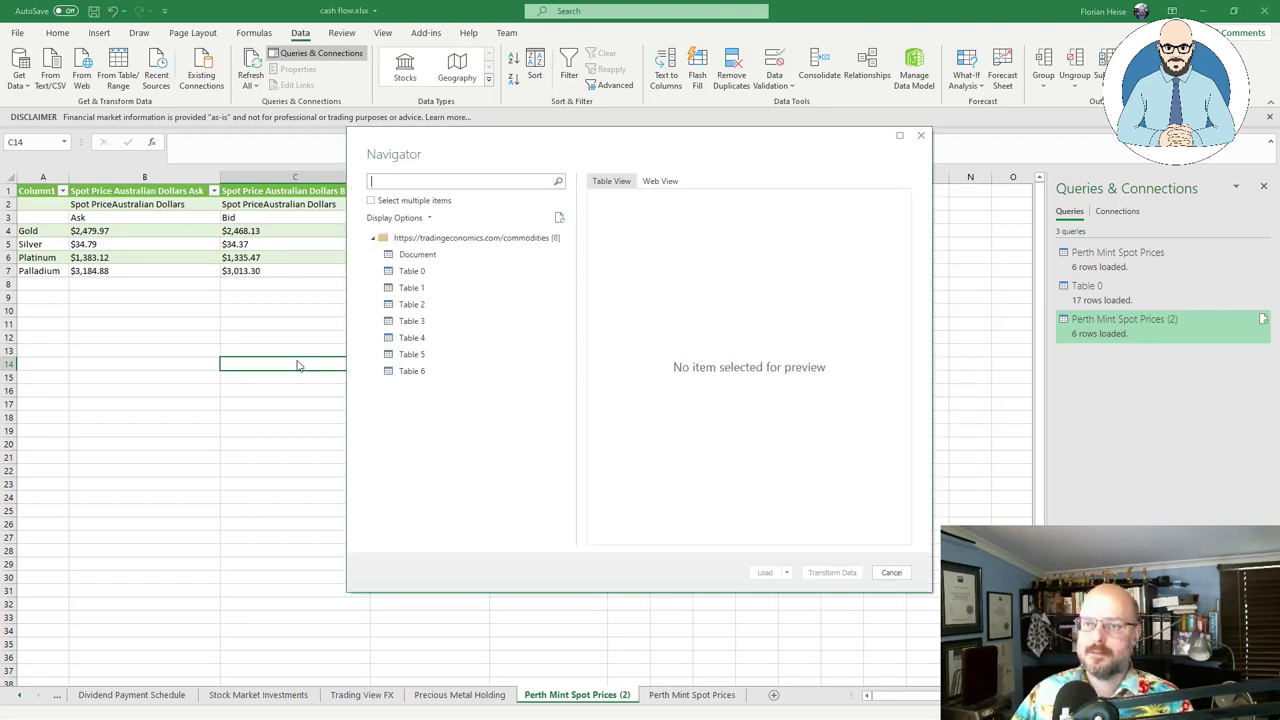
Step: Preview the Trading Economics tables, then load Table 4's industrial commodity prices
left_click(446, 270)
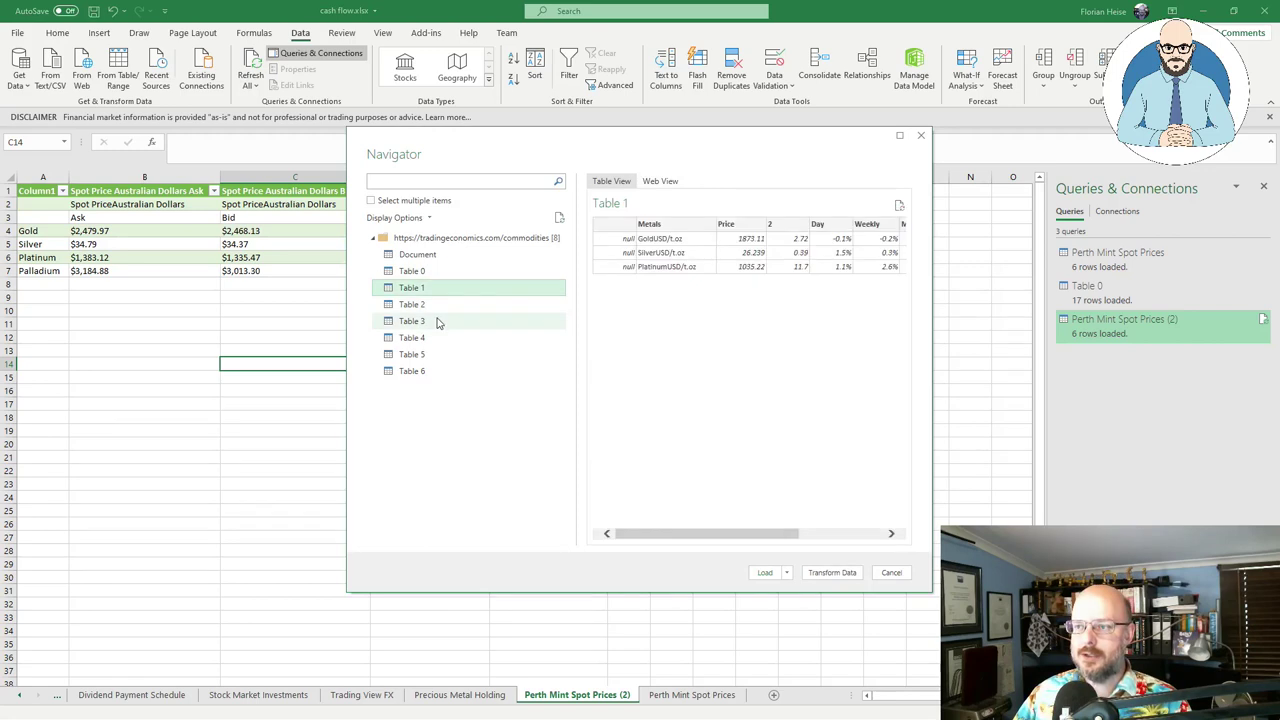
left_click(430, 321)
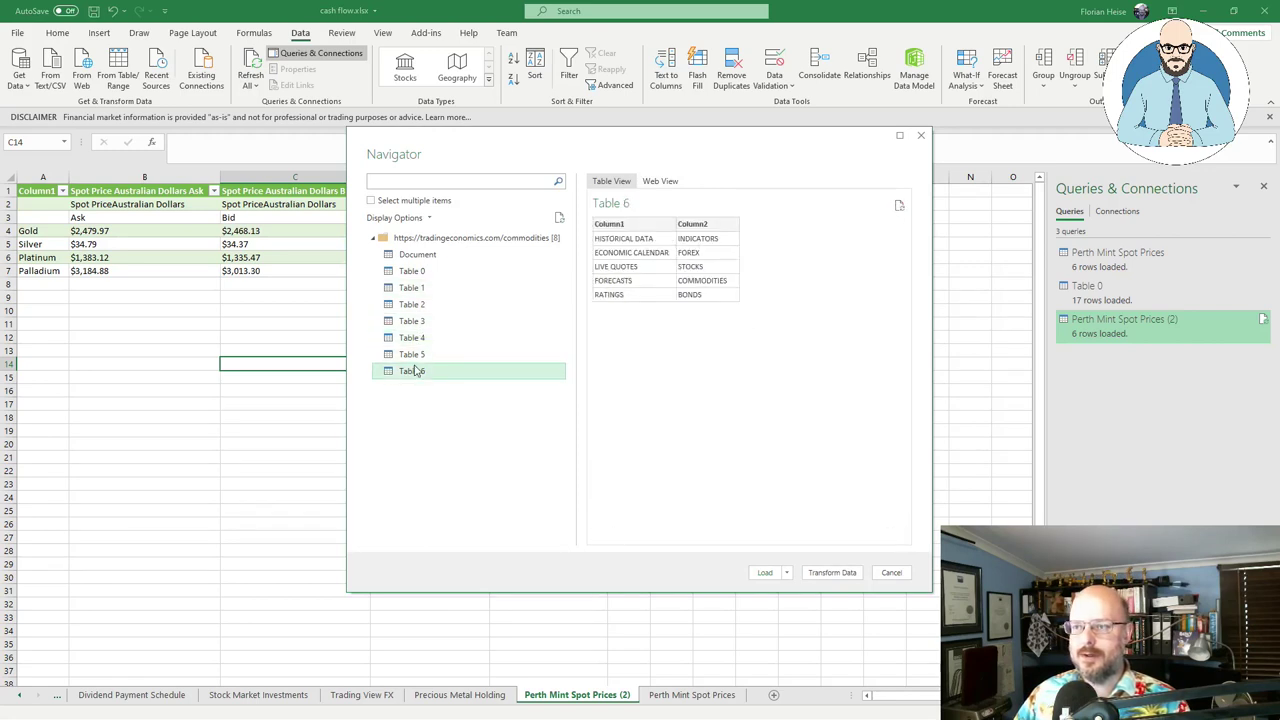
left_click(410, 258)
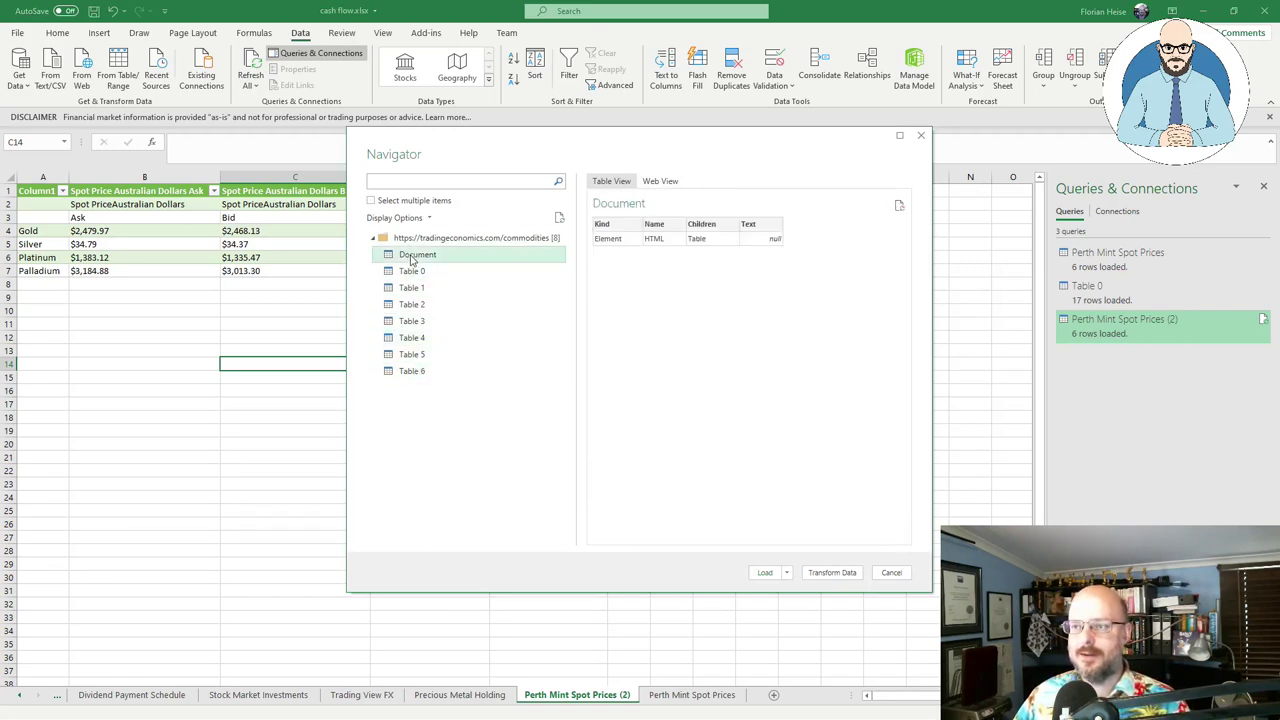
left_click(411, 370)
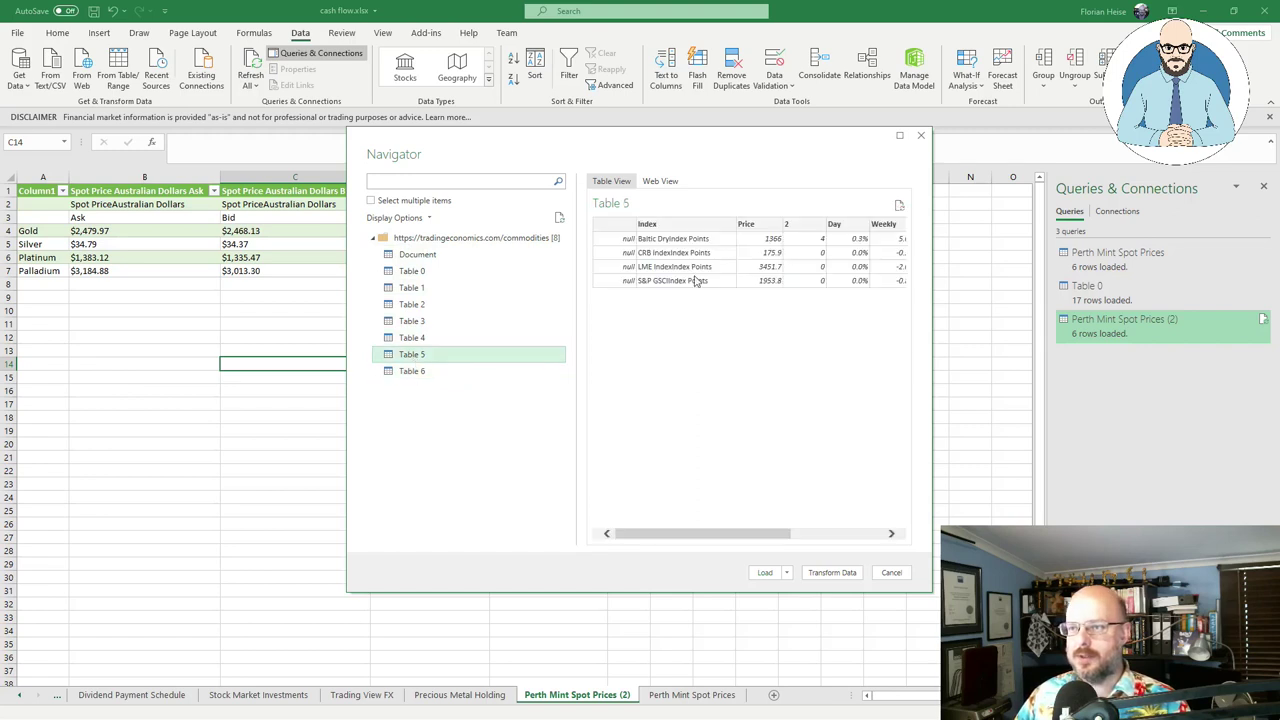
left_click(413, 339)
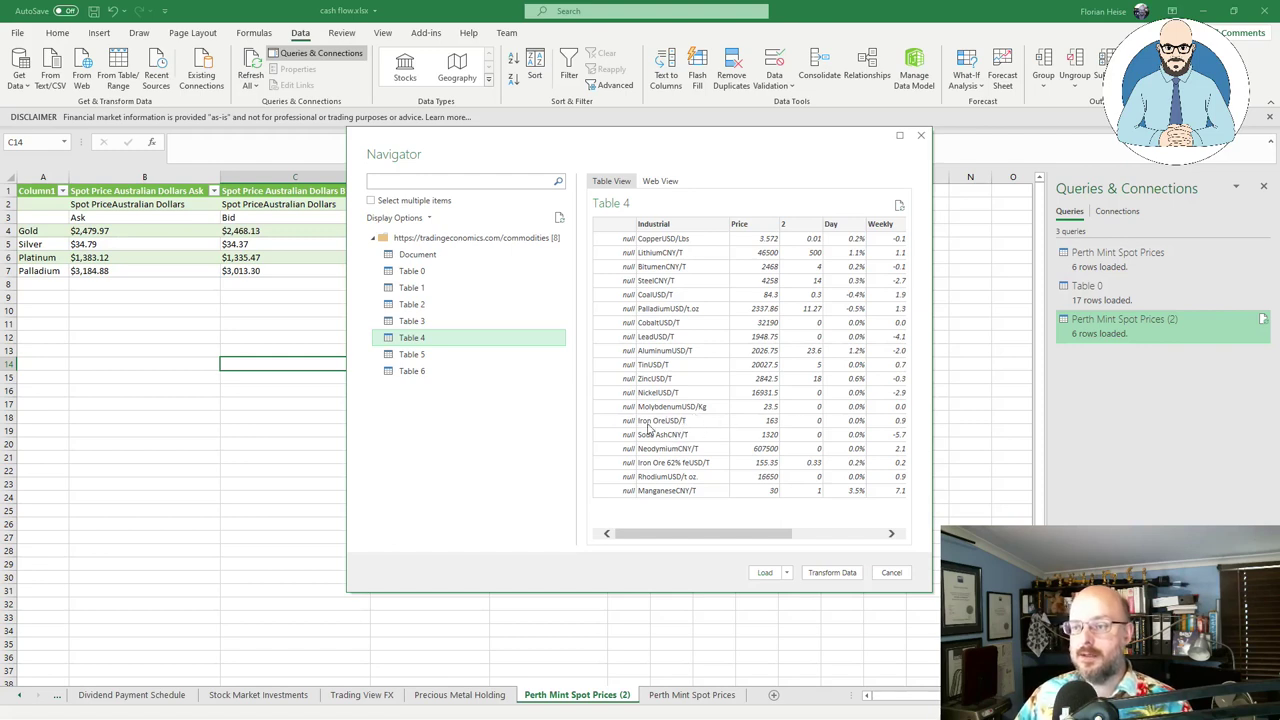
left_click(765, 574)
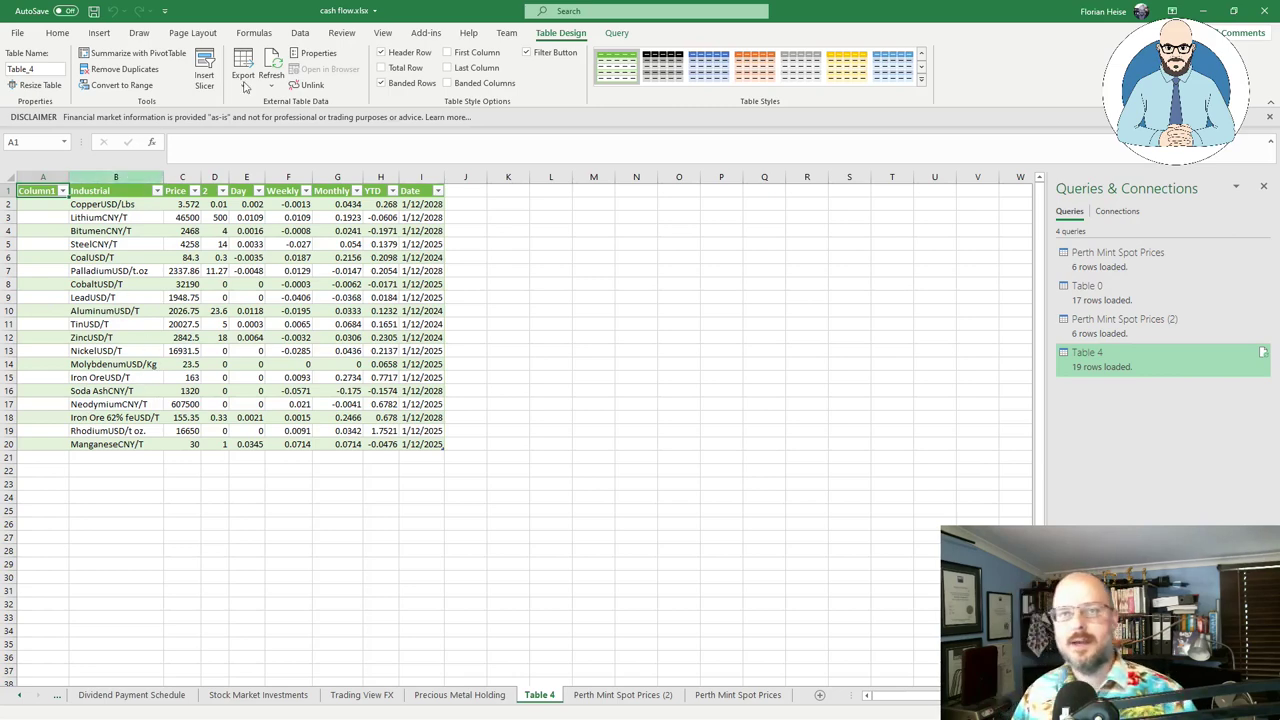
Step: Inspect the aluminium, zinc and iron ore prices, then return to Perth Mint Spot Prices (2)
left_click(150, 312)
left_click(143, 341)
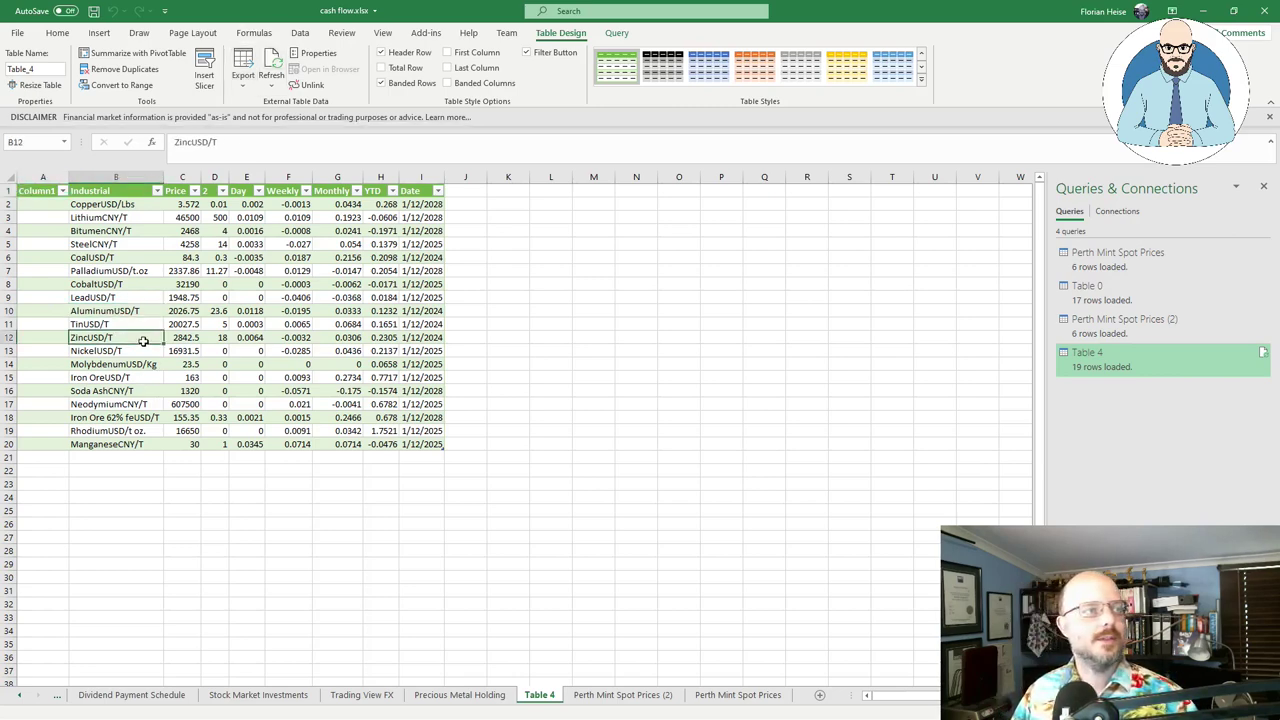
left_click(127, 378)
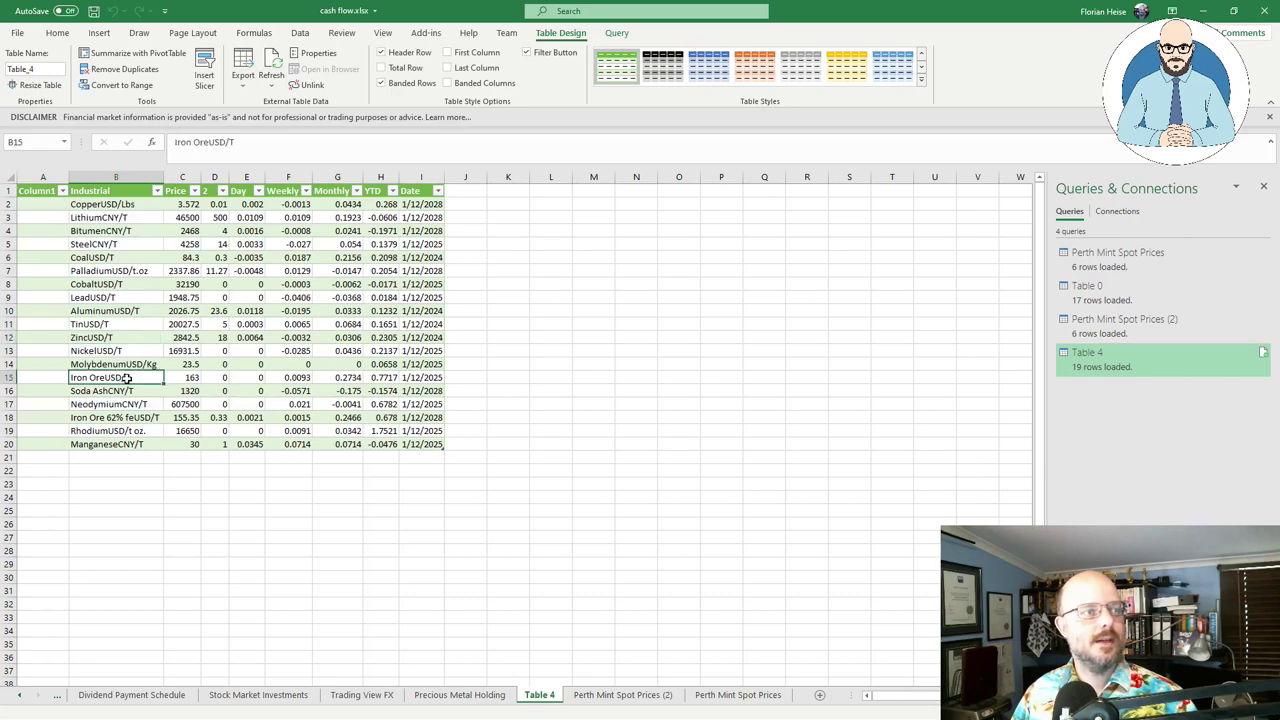
left_click(191, 377)
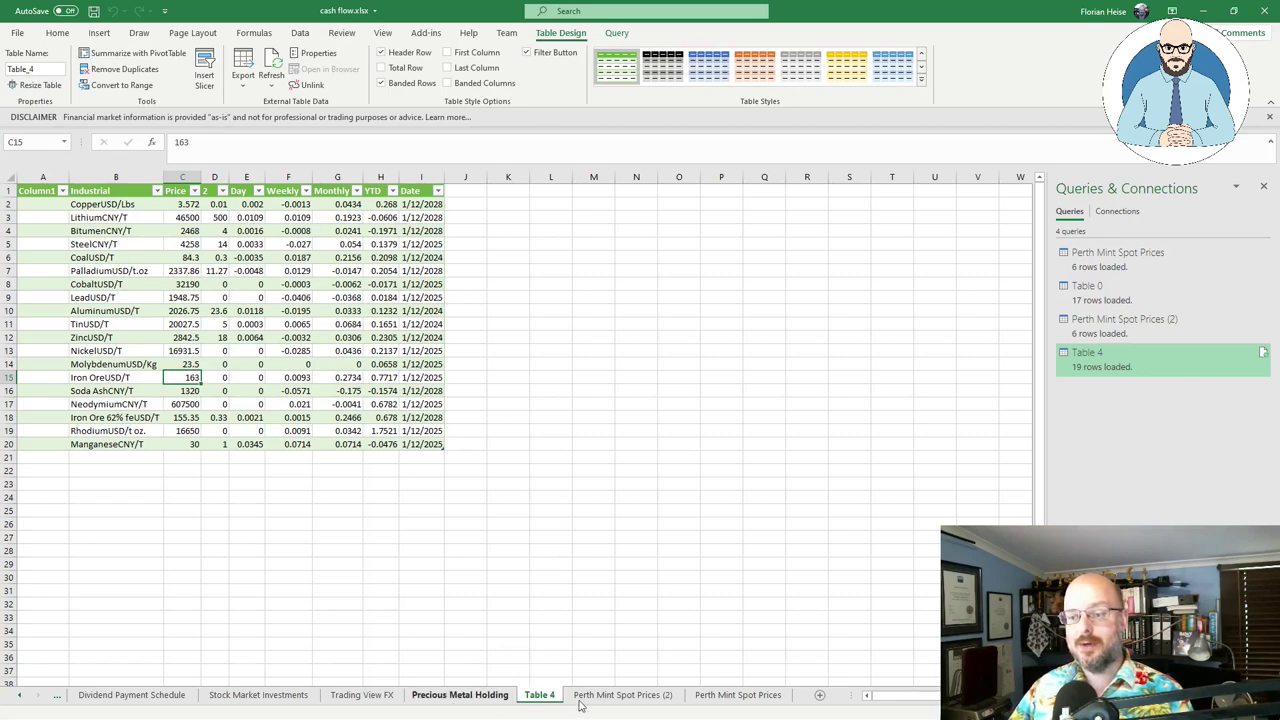
left_click(621, 696)
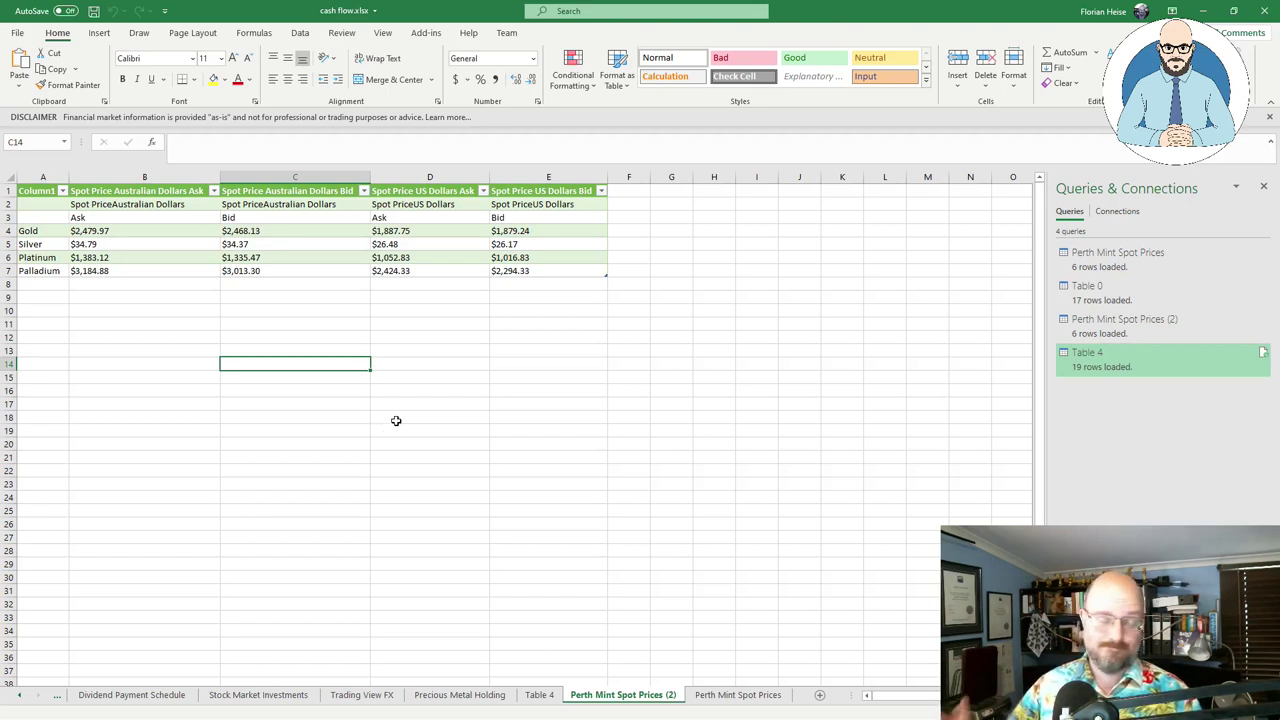
Step: Scroll across the ribbon tabs to bring up the Data tab's From Web command
scroll(152, 40, "down", 1)
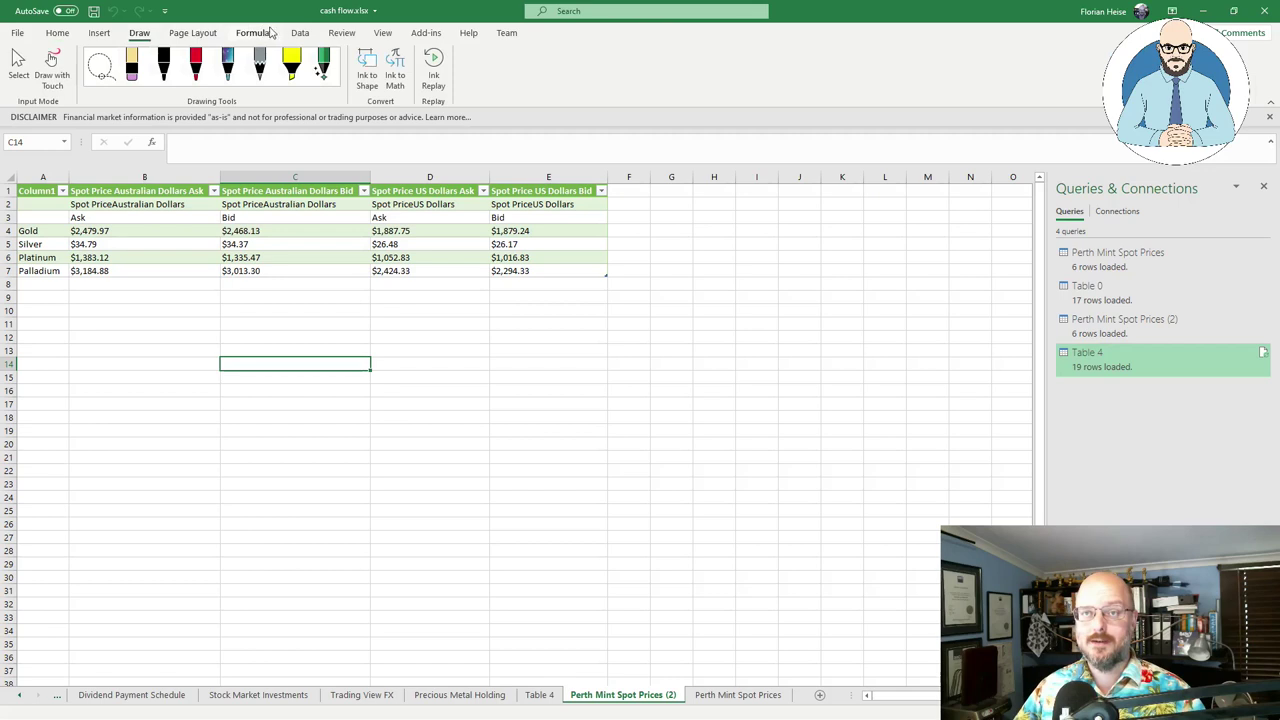
scroll(254, 34, "down", 2)
scroll(250, 34, "down", 1)
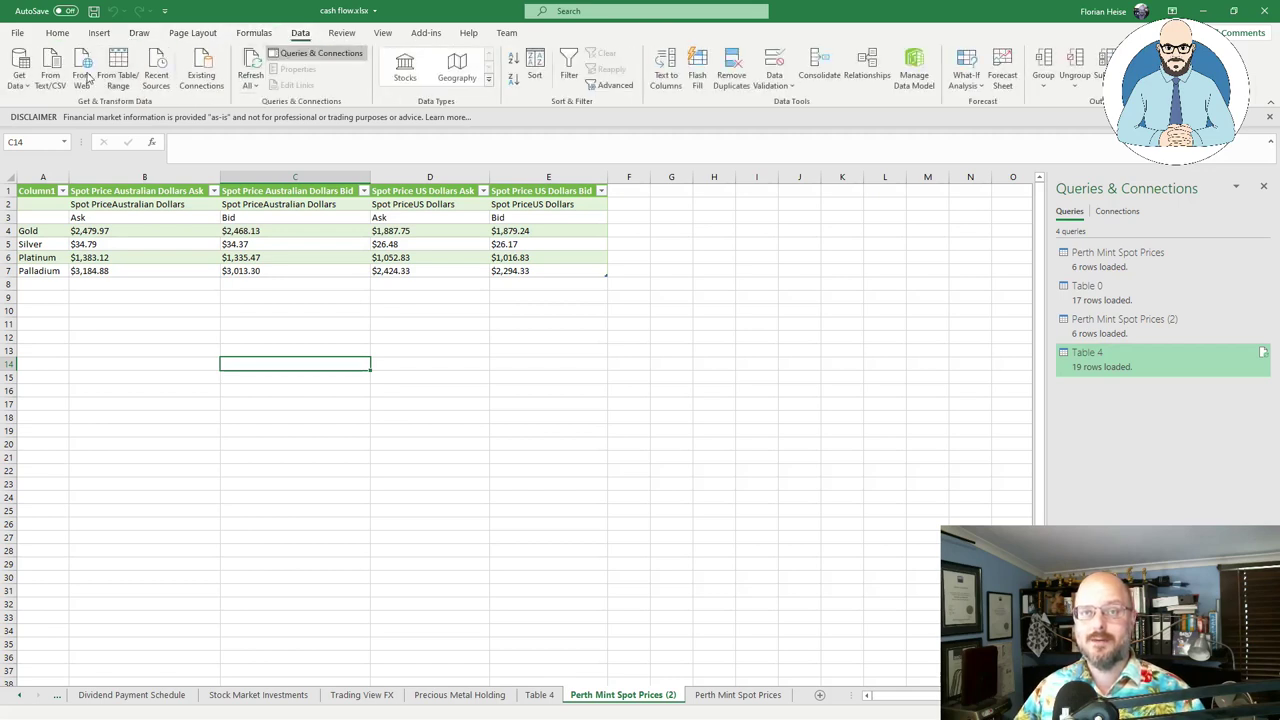